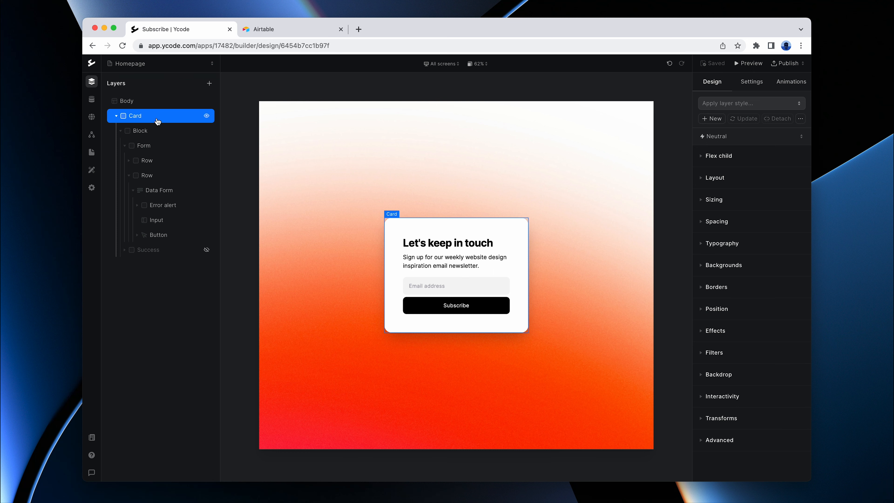
Step: Switch to Airtable, create a new base in the Ycode workspace and name it "Website base"
left_click(276, 30)
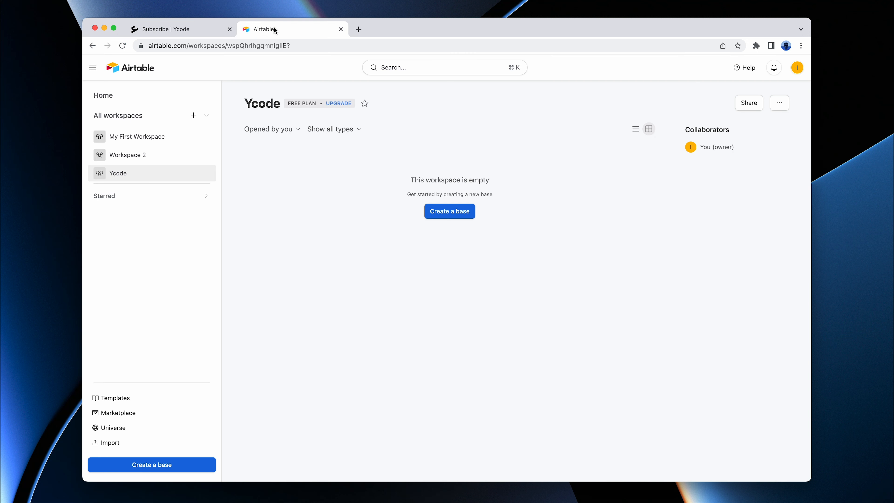
left_click(449, 212)
left_click(138, 70)
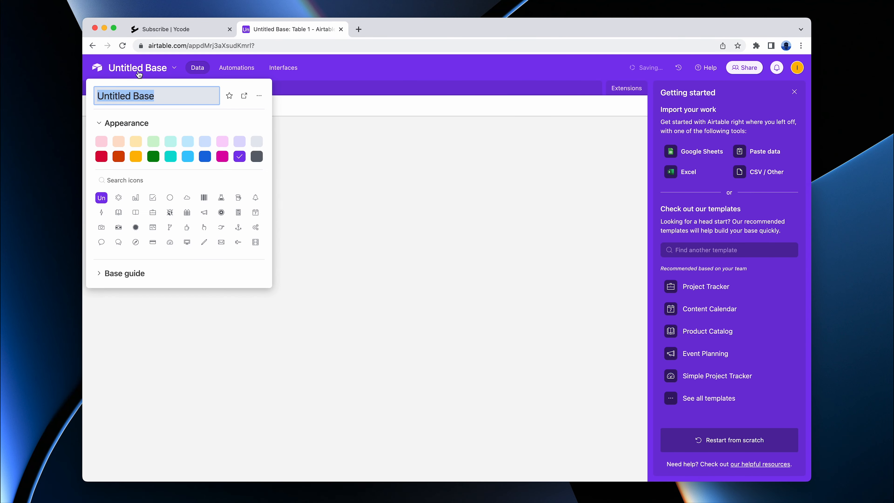
type("Website base")
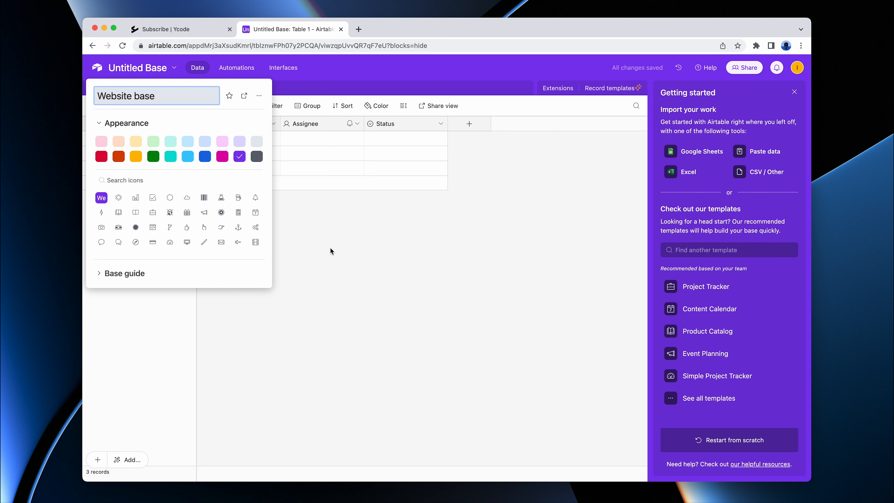
key("Return")
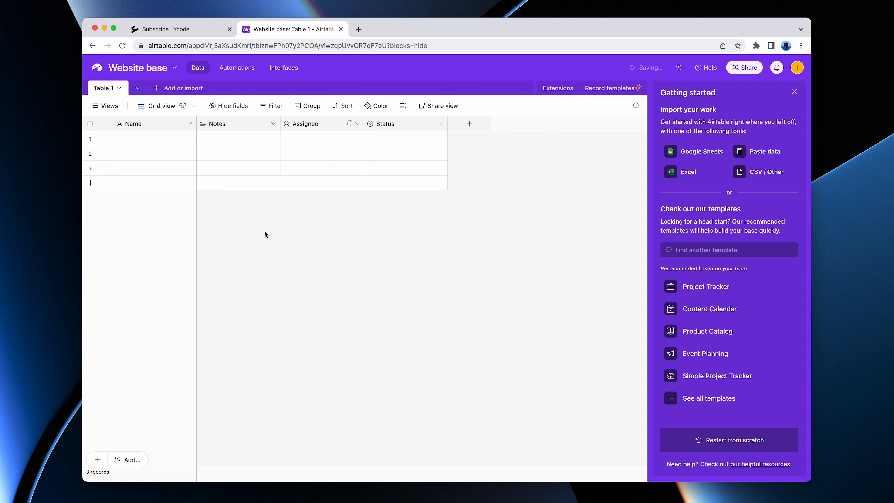
Step: Rename the base's default table to "Customers" and save the name
double_click(106, 92)
type("Custo")
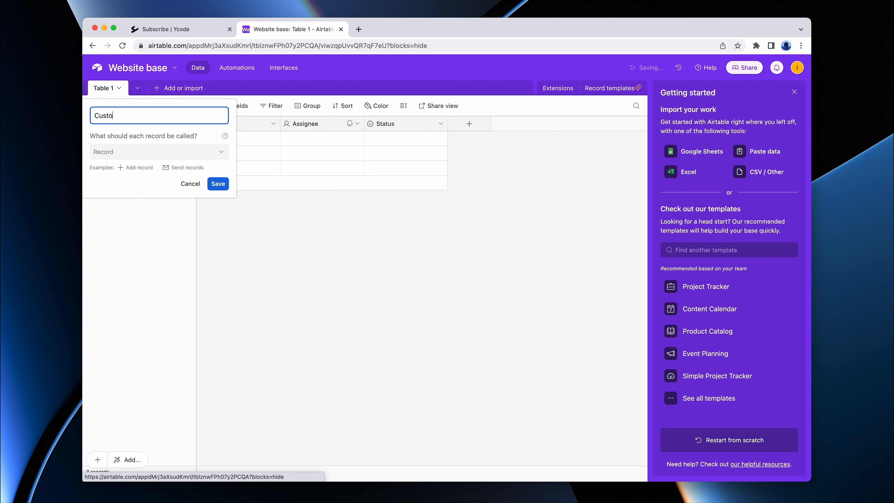
type("mers")
left_click(216, 186)
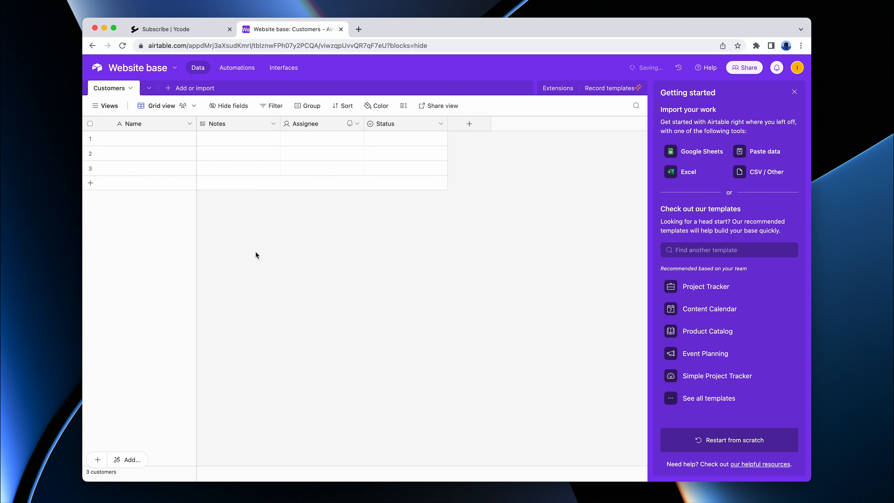
Step: Delete the Notes, Assignee and Status fields from the Customers table together
left_click_drag(239, 126, 408, 128)
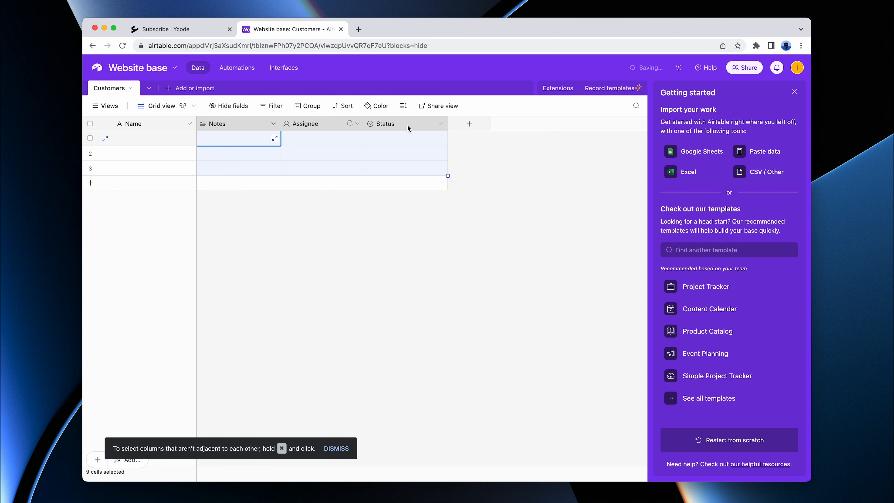
right_click(407, 128)
left_click(396, 227)
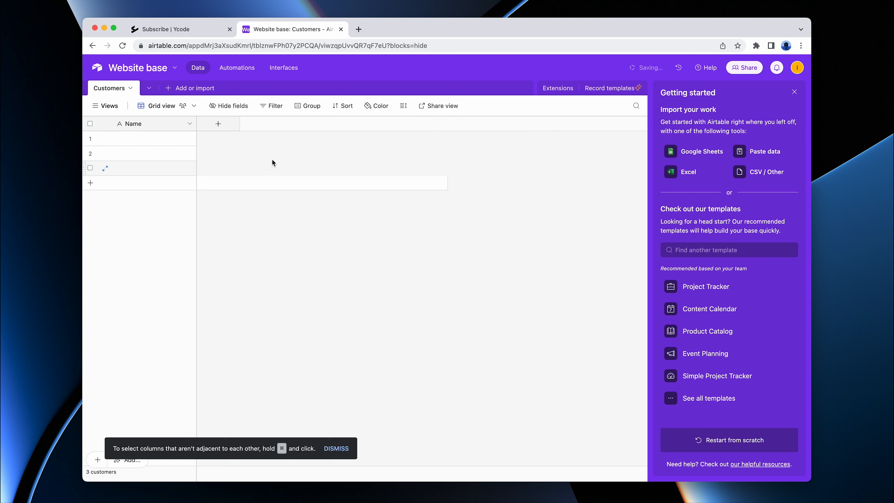
Step: Add a field named "Email" with the Email field type to the Customers table
left_click(218, 124)
type("Email")
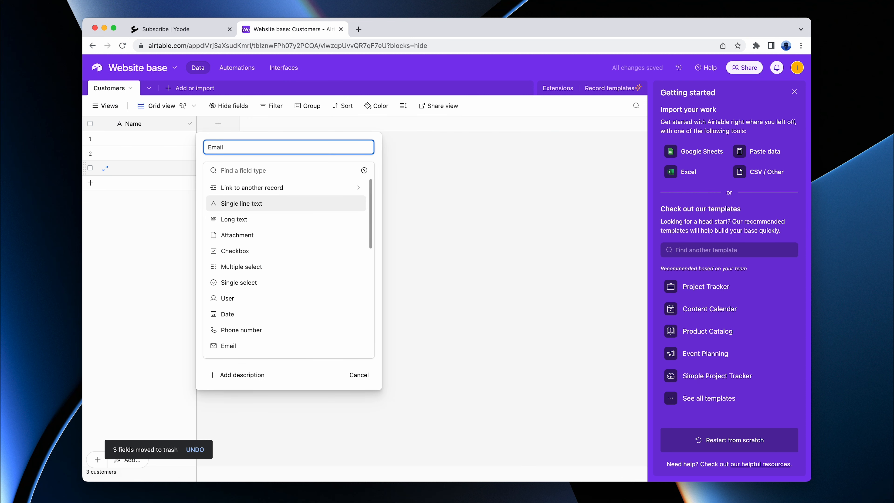
left_click(232, 345)
left_click(352, 213)
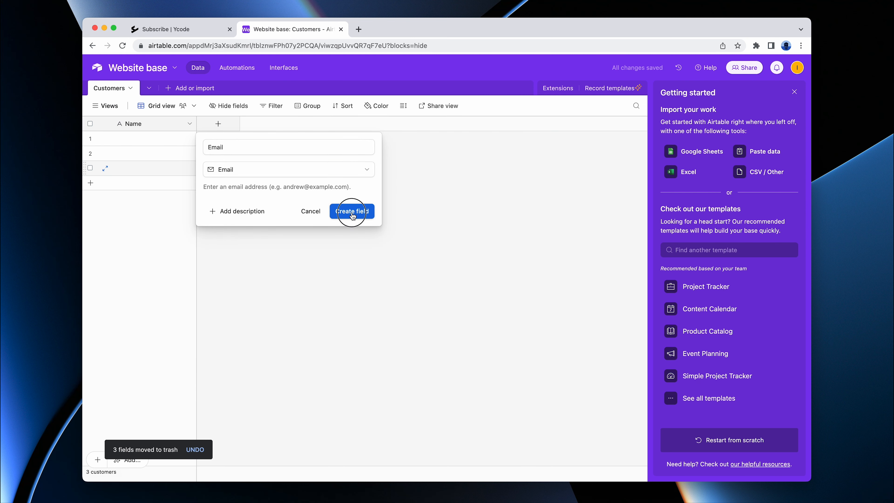
Step: Switch to Ycode and start a new Airtable connection named "Website base"
left_click(169, 31)
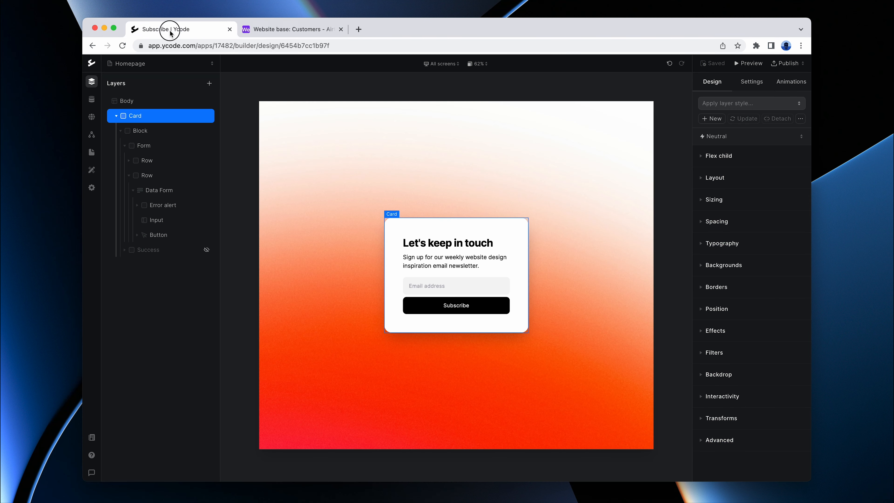
left_click(92, 118)
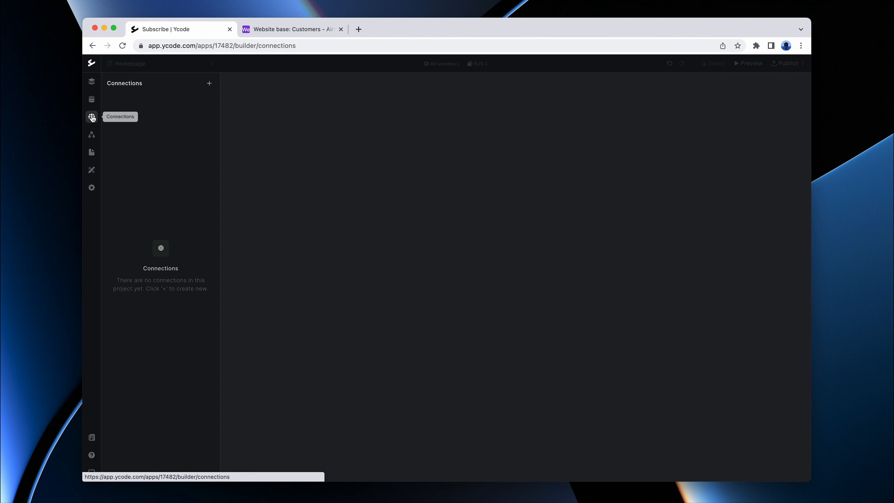
left_click(209, 83)
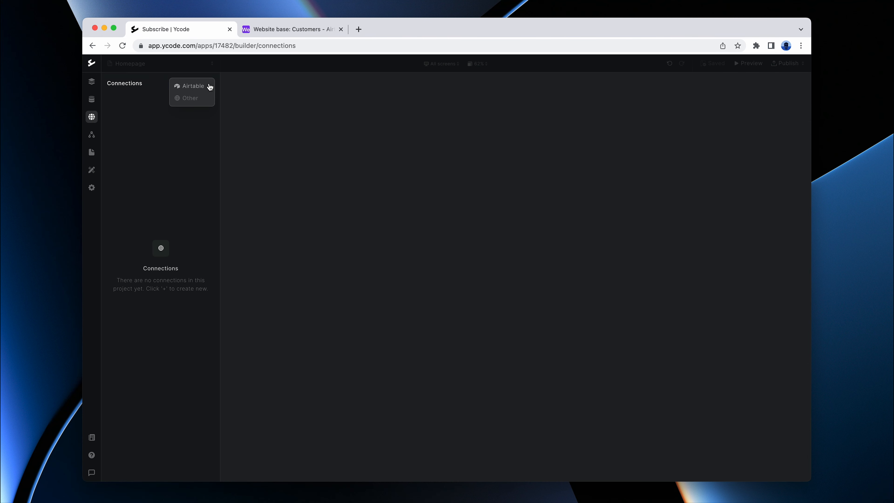
left_click(187, 92)
left_click(296, 137)
type("Website base")
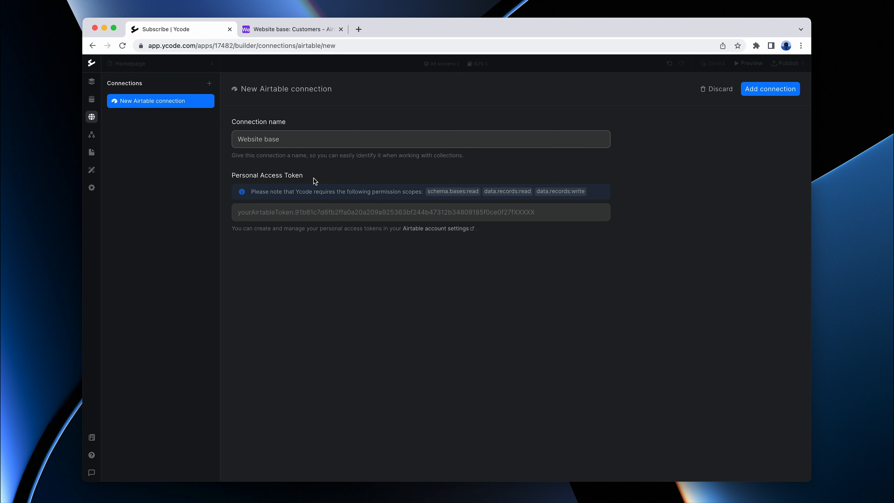
Step: Go to Airtable's personal access tokens from the connection form and start a new token named "Website base"
left_click(439, 229)
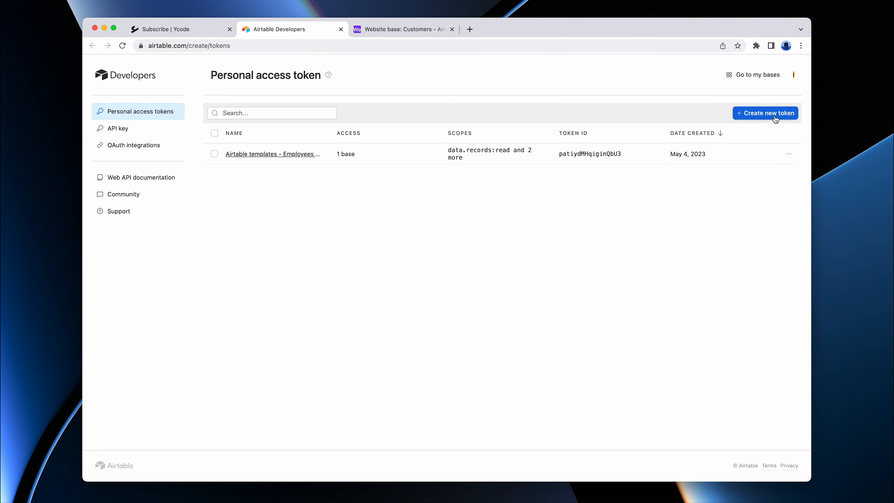
left_click(765, 112)
type("Websi")
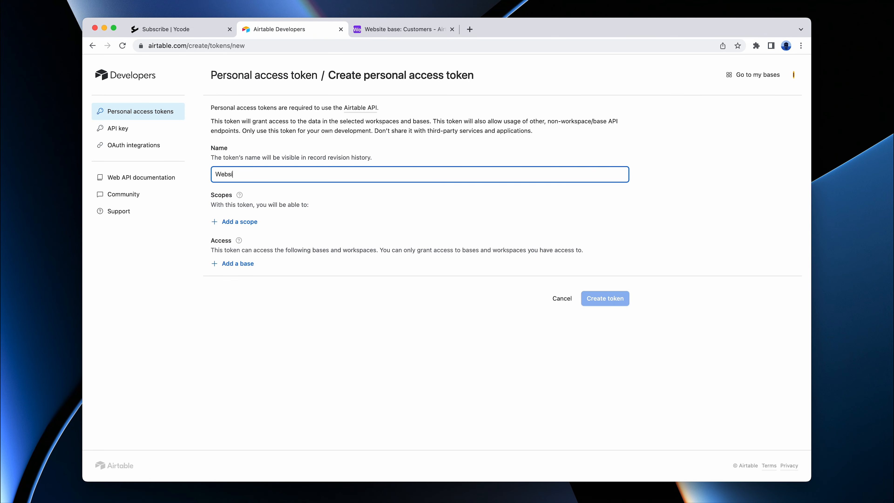
type("te base")
Step: Add the scopes data.records:read, data.records:write and schema.bases:read to the token
left_click(240, 223)
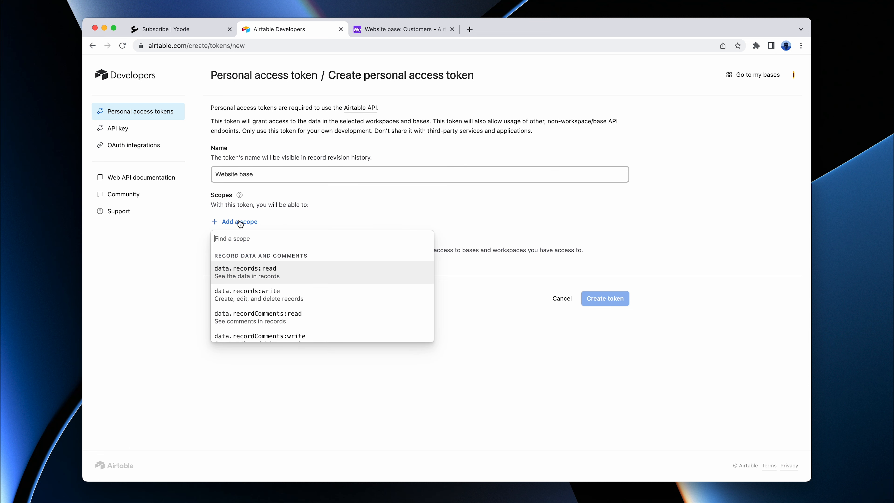
left_click(236, 274)
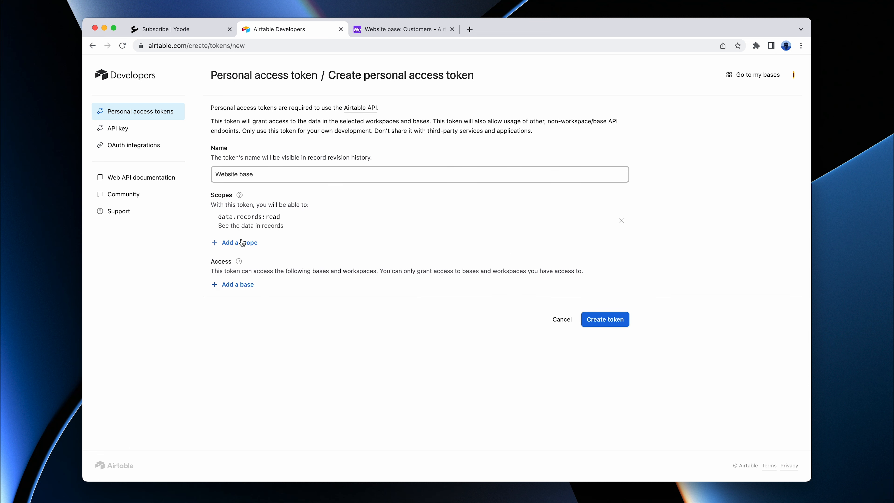
left_click(241, 243)
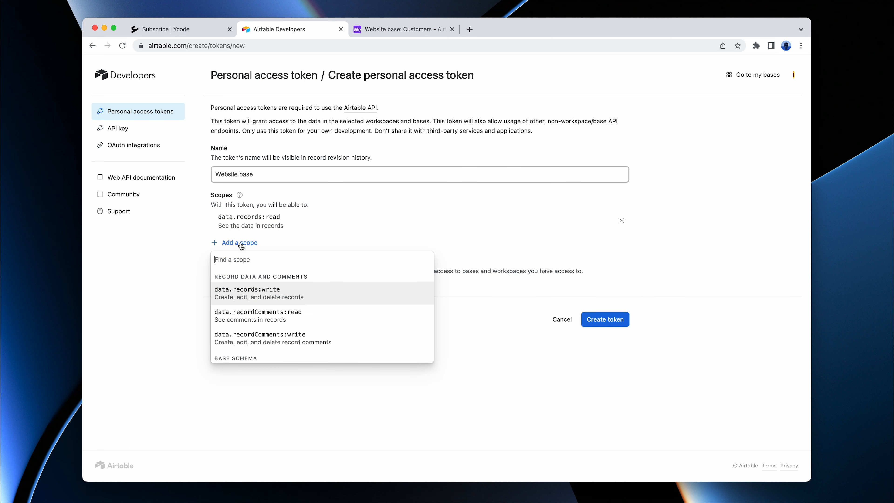
left_click(241, 299)
left_click(240, 264)
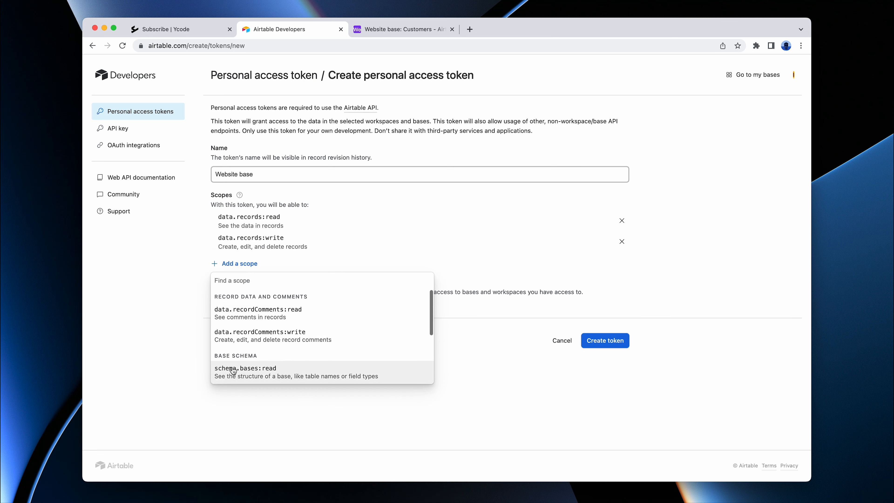
left_click(259, 374)
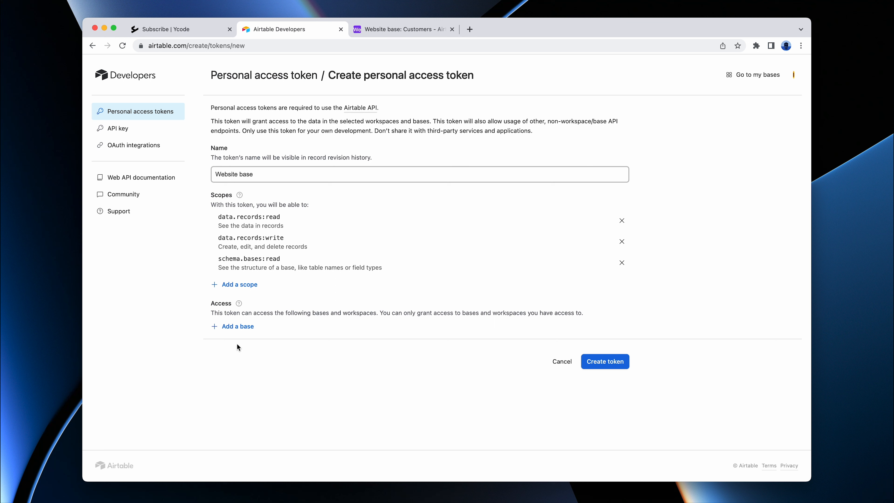
Step: Grant the token access to the Website base in the Ycode workspace and create the token
left_click(237, 326)
scroll(287, 426, "down", 5)
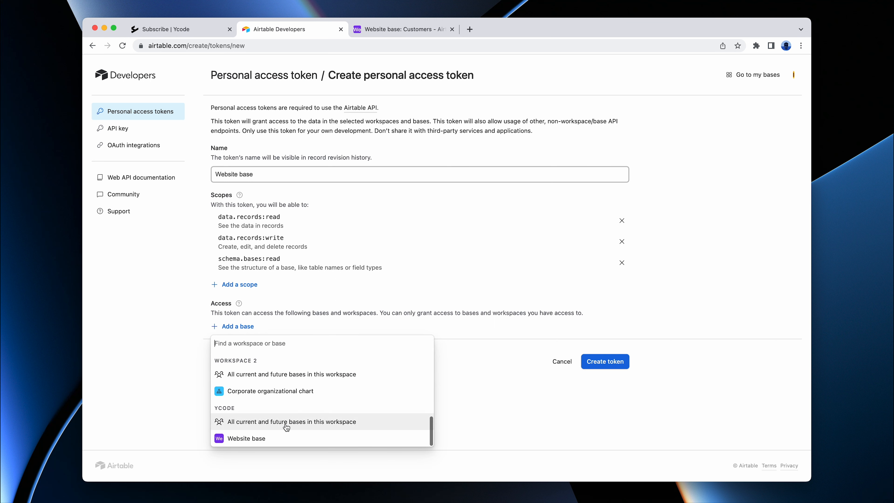
left_click(251, 440)
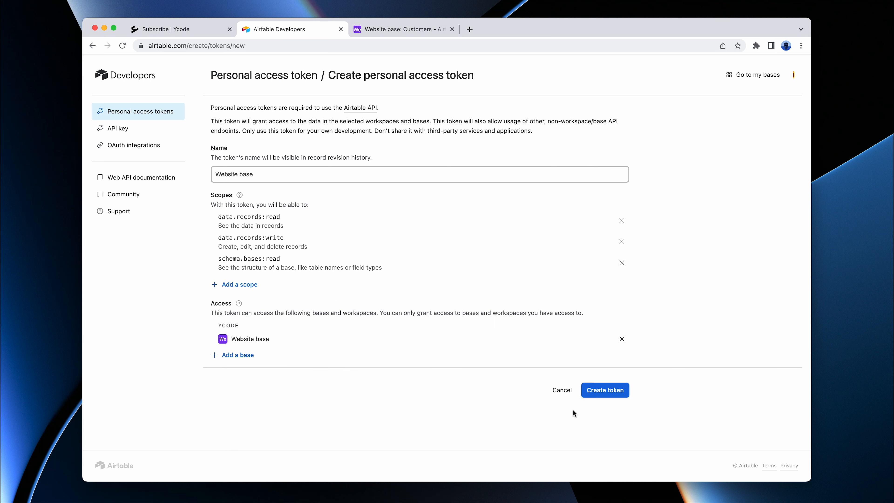
left_click(606, 390)
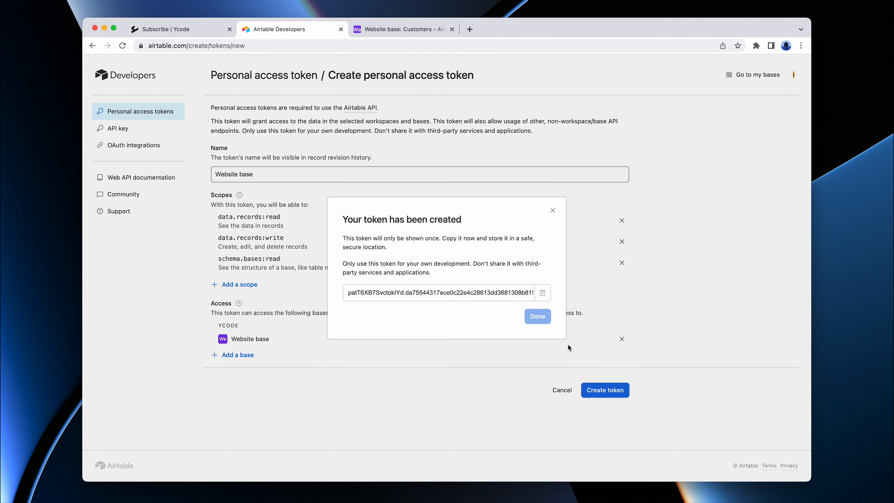
Step: Copy the new token, paste it into Ycode's Personal Access Token field and add the connection
left_click(542, 293)
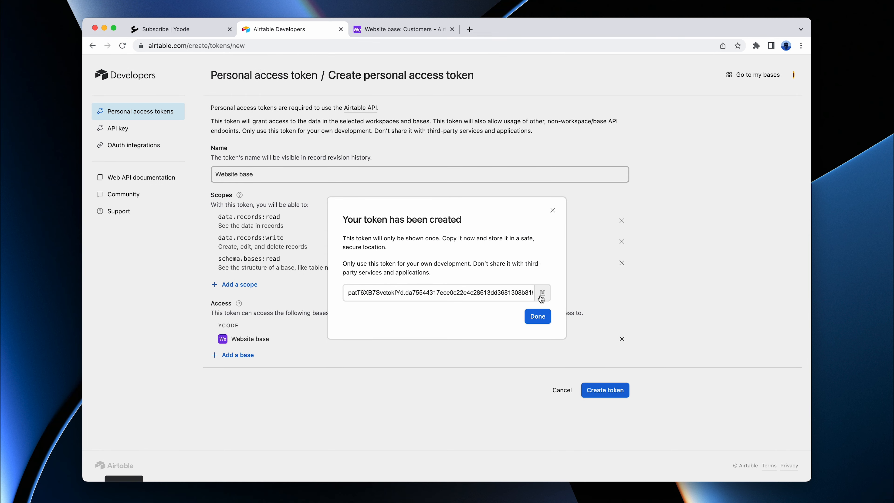
left_click(186, 31)
left_click(452, 216)
key("cmd+v")
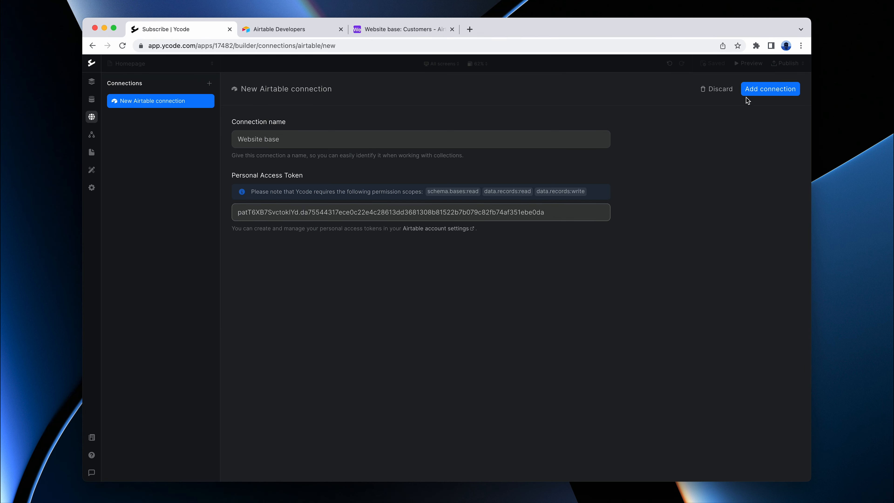
left_click(770, 90)
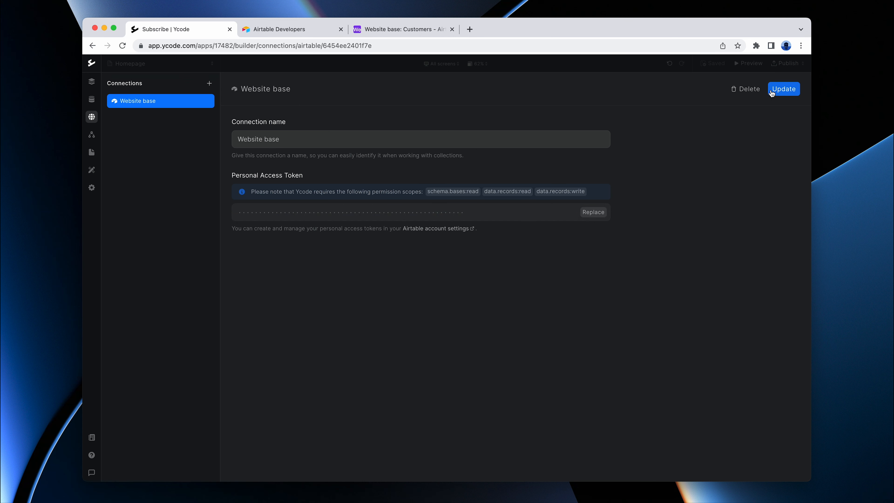
Step: Connect the Data Form layer to the Website base source, the Website base base and the Customers table
left_click(92, 81)
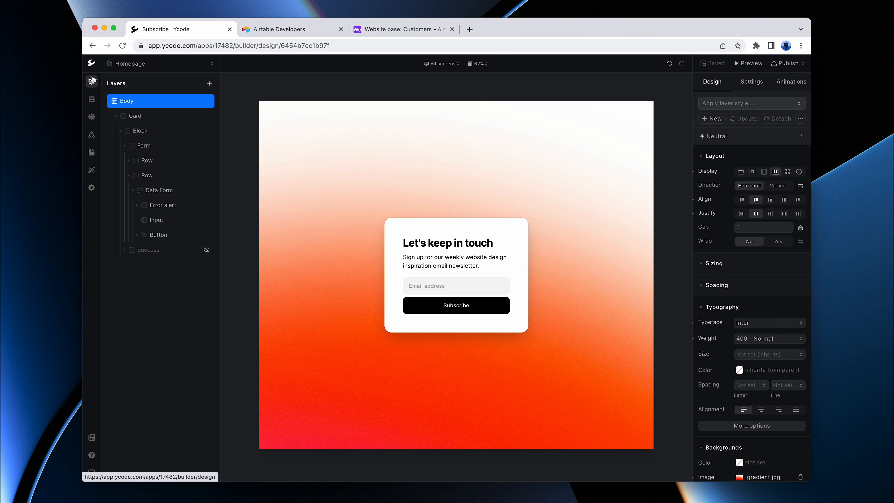
left_click(159, 191)
left_click(756, 85)
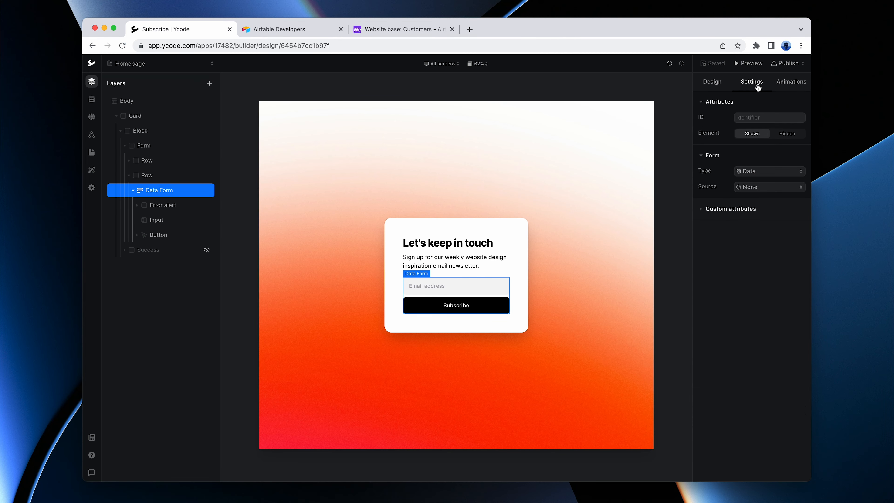
left_click(758, 190)
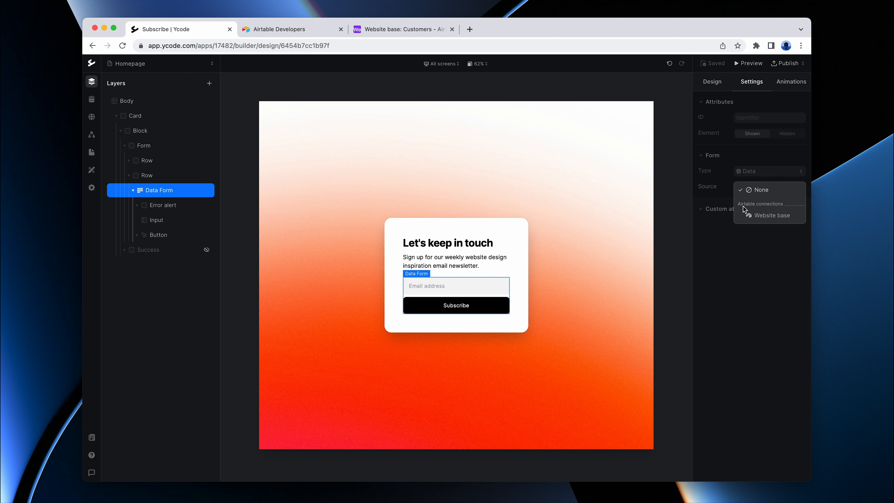
left_click(773, 215)
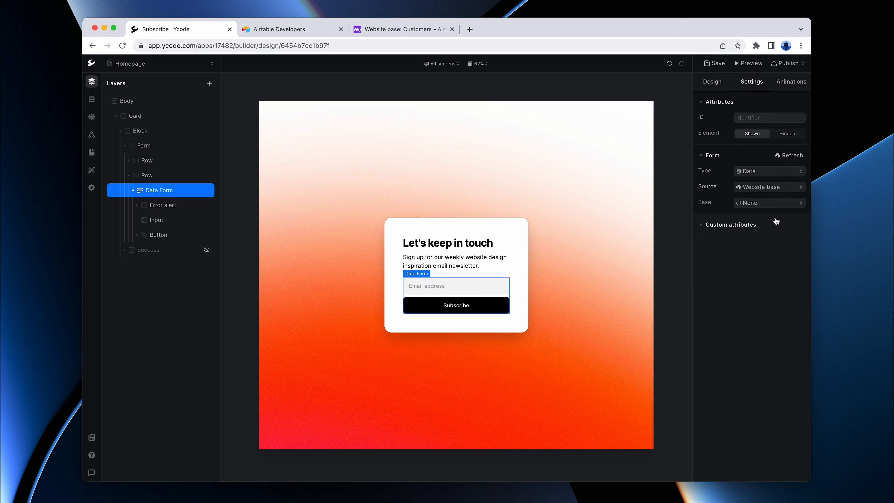
left_click(763, 207)
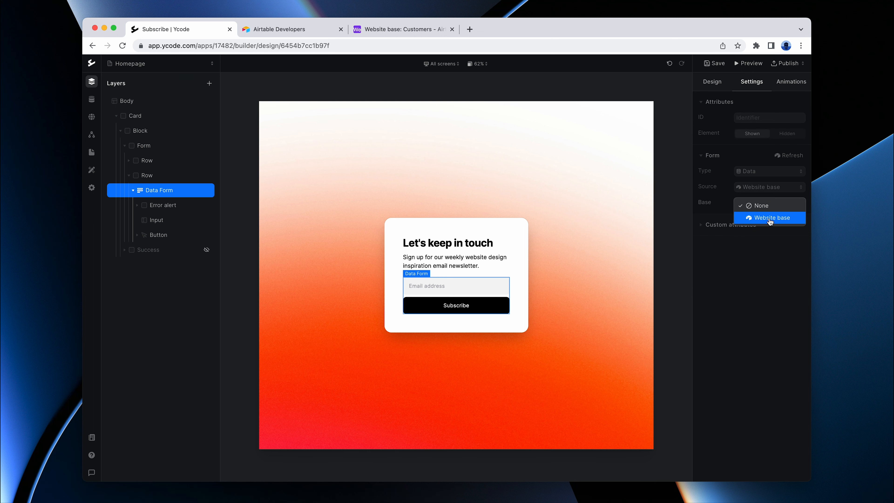
left_click(757, 218)
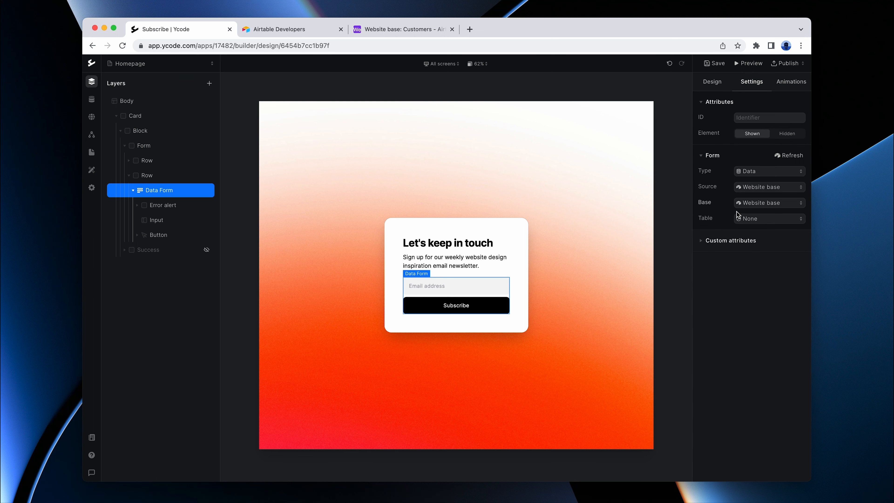
left_click(751, 221)
left_click(769, 235)
Step: Map the form's Input layer to the Email column of the Customers source
left_click(157, 220)
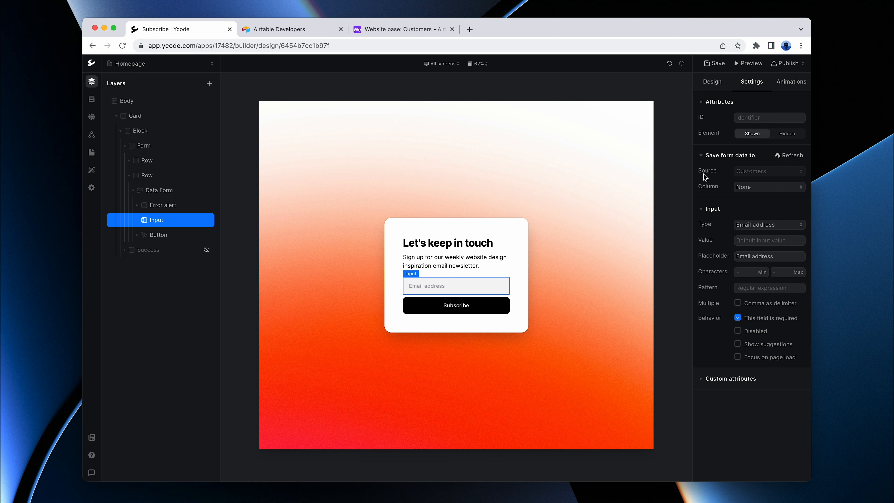
left_click(752, 192)
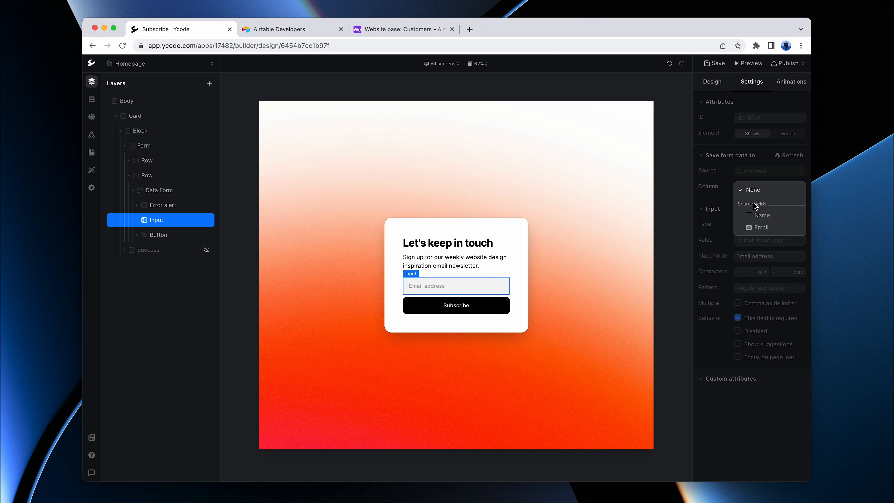
left_click(759, 228)
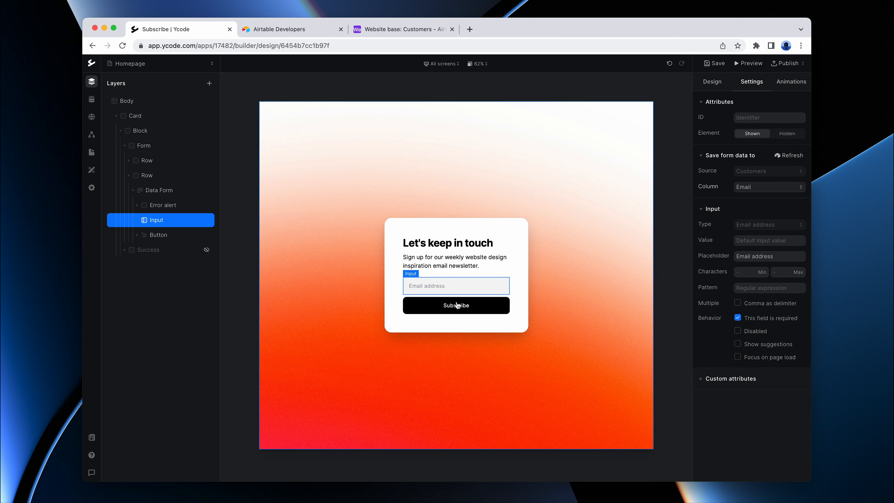
Step: Create a page workflow for the Button layer, rename it Submit form and save the changes
left_click(163, 235)
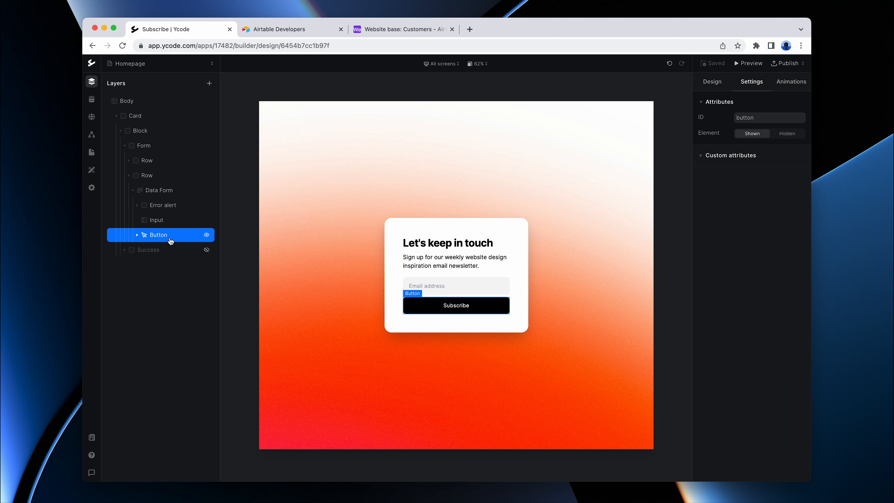
right_click(165, 238)
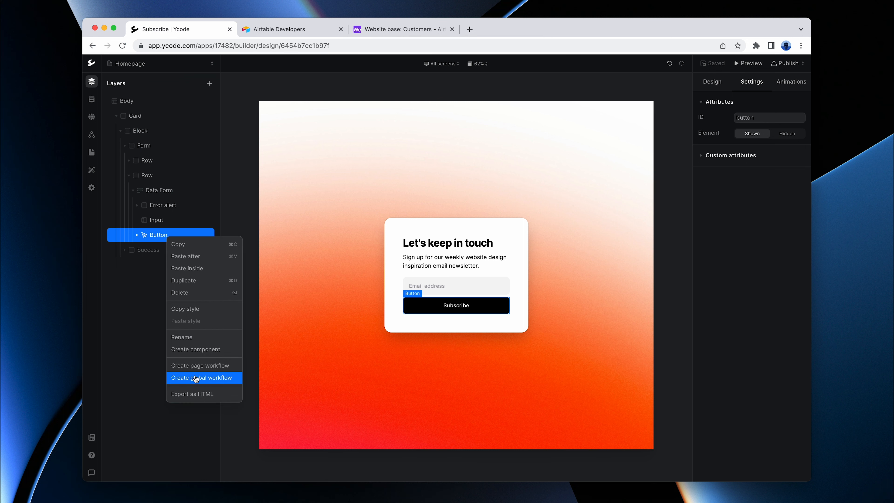
left_click(196, 366)
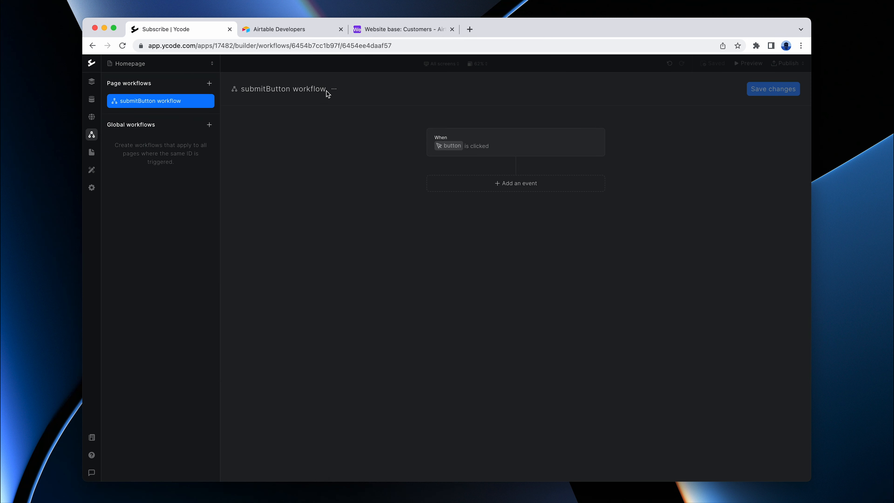
left_click(333, 90)
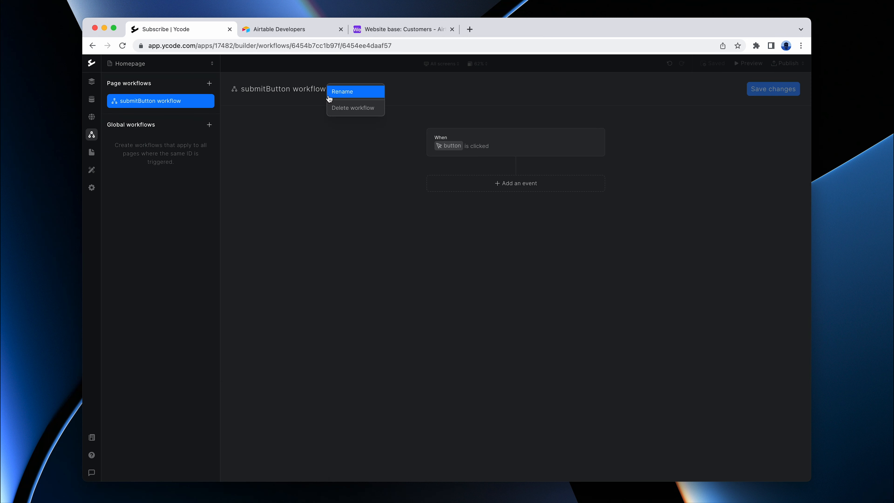
left_click(338, 92)
type("S")
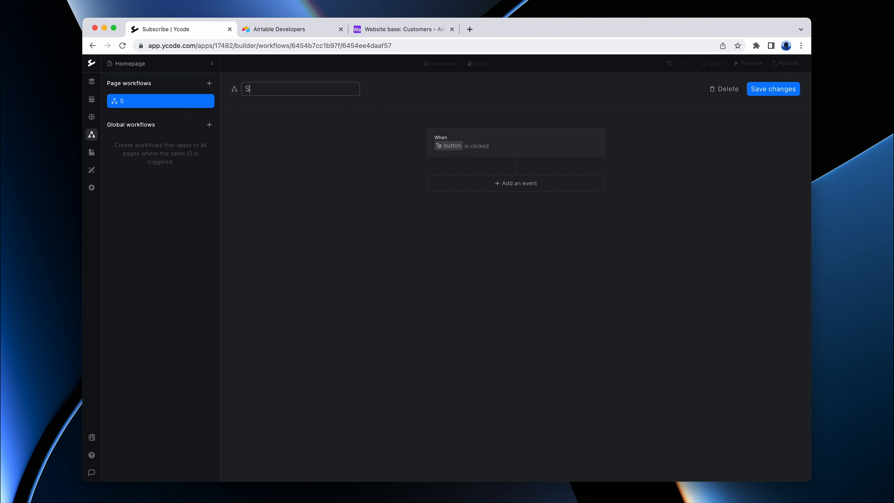
type("ubmit form")
left_click(772, 88)
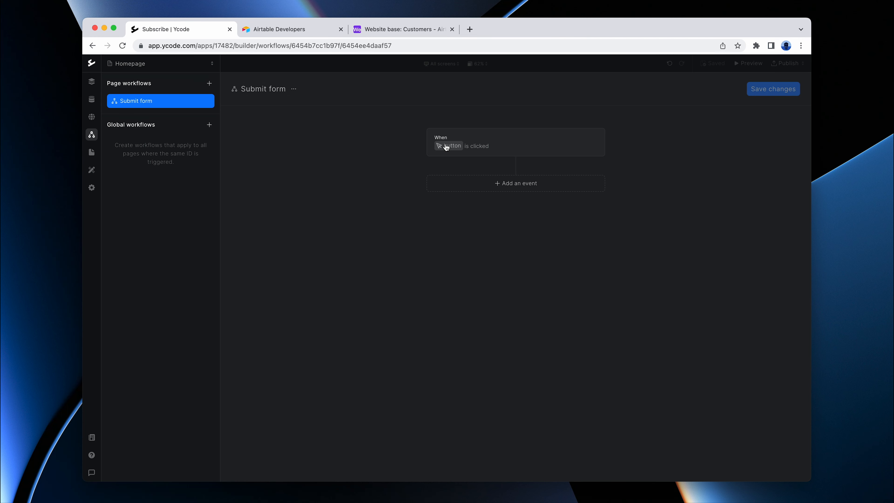
Step: Add the Submit form data event to the workflow and save the changes
left_click(486, 188)
mouse_move(447, 200)
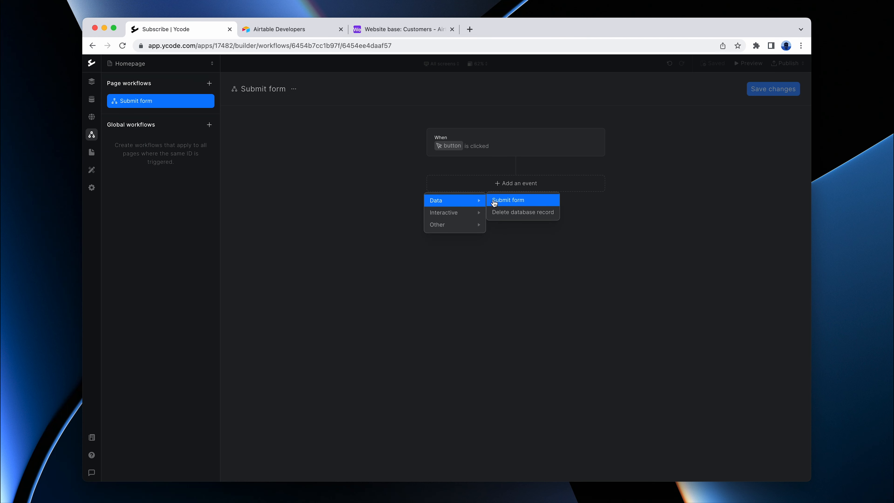
left_click(510, 203)
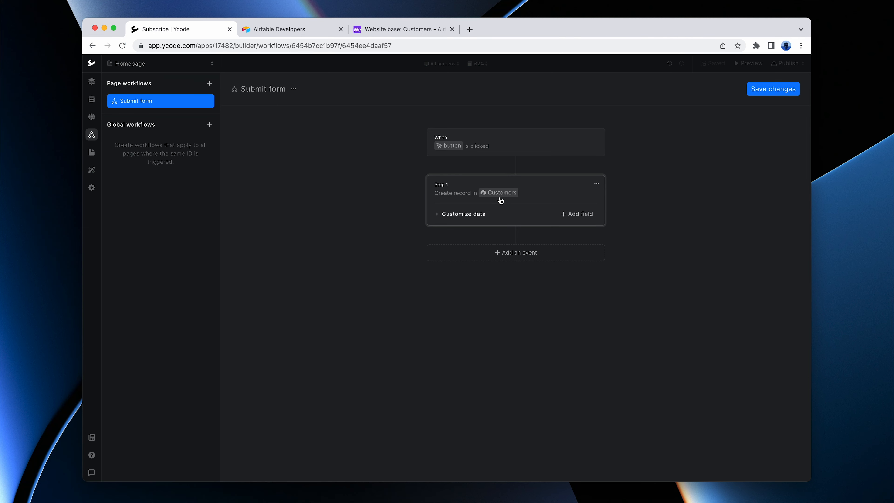
left_click(768, 89)
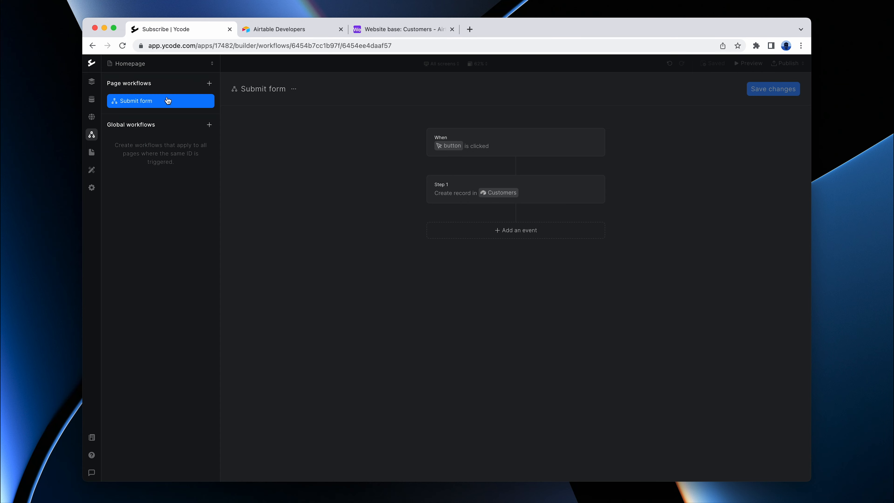
Step: Preview the page from the design view and subscribe with a test email address
left_click(90, 83)
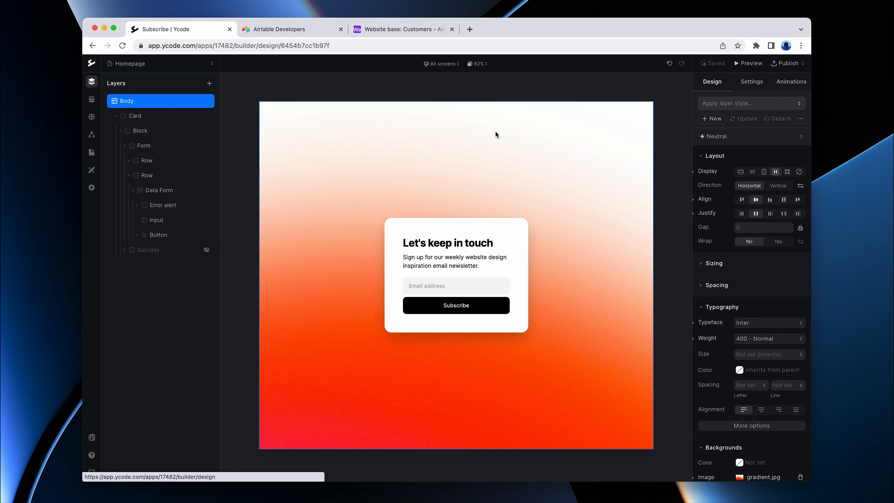
left_click(740, 64)
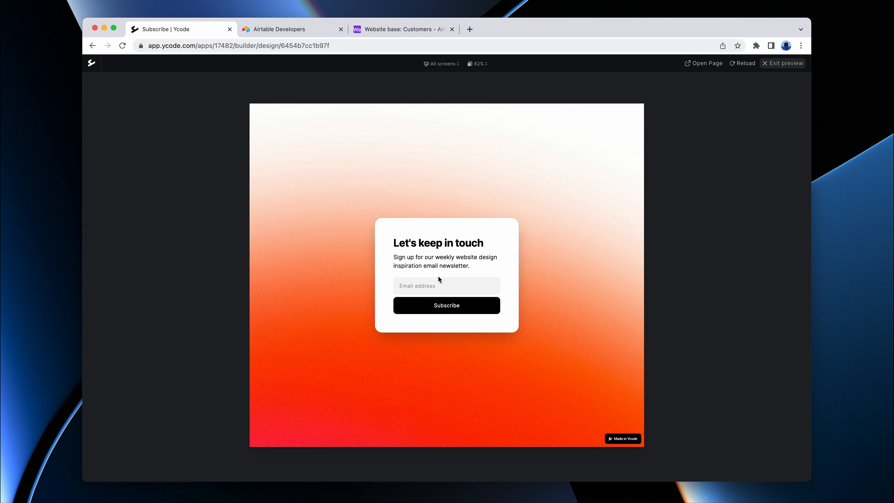
left_click(429, 286)
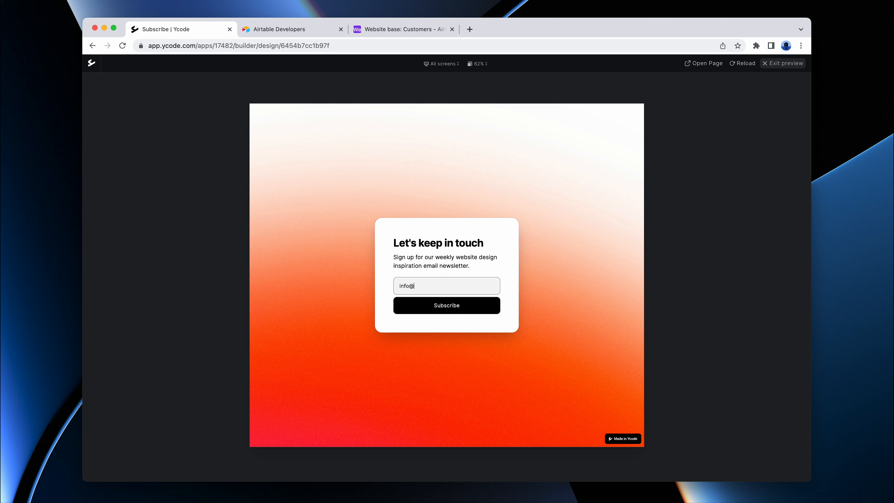
left_click(446, 305)
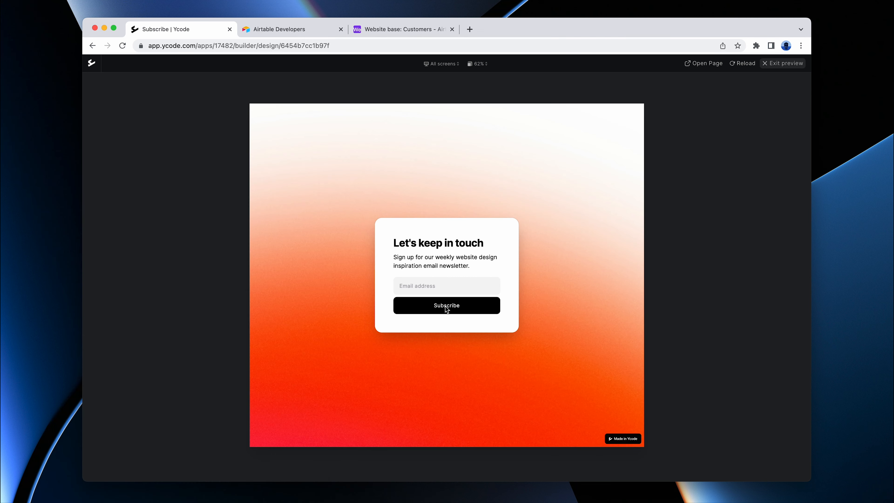
Step: Check the Airtable Customers table for the submitted email address, return to Ycode and leave the preview
left_click(392, 29)
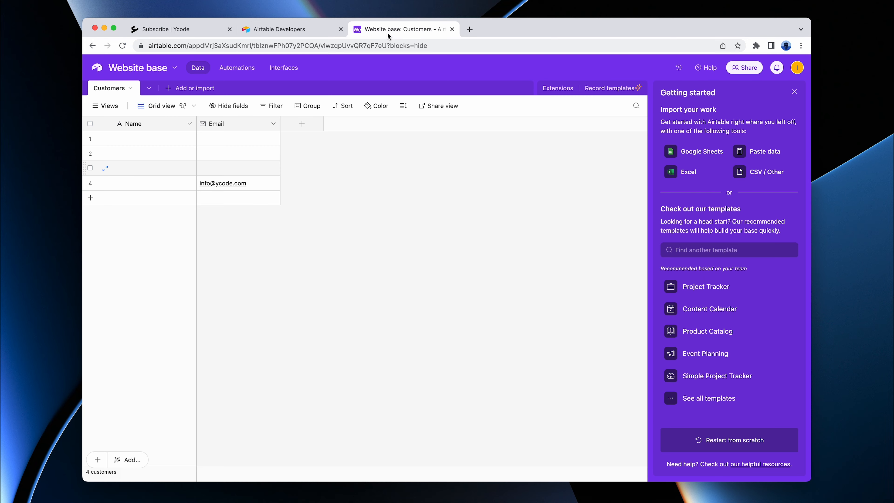
left_click(149, 184)
left_click(293, 192)
left_click(168, 28)
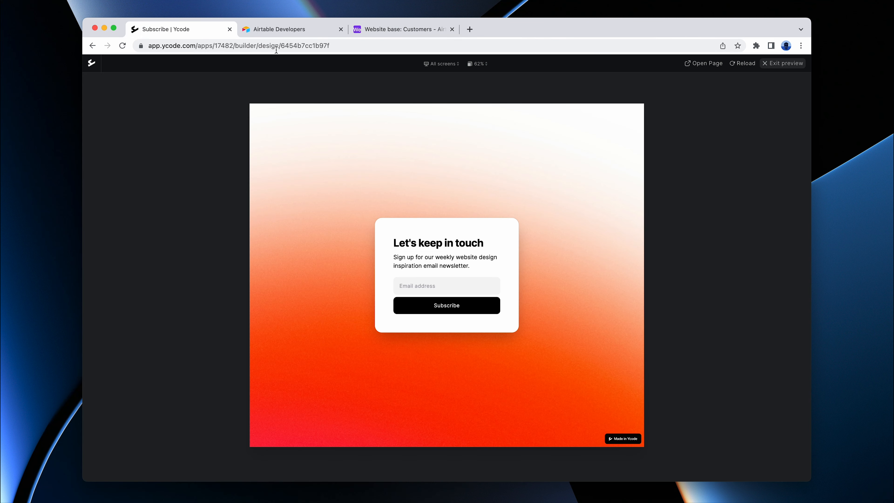
left_click(777, 66)
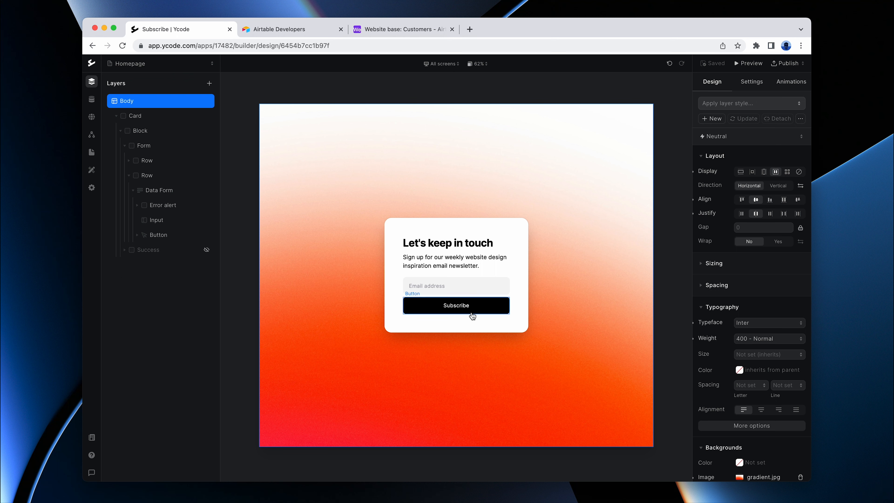
Step: Collapse the second Row and the Form layers and briefly show the hidden Success layer to view its message
left_click(128, 175)
left_click(125, 146)
left_click(206, 160)
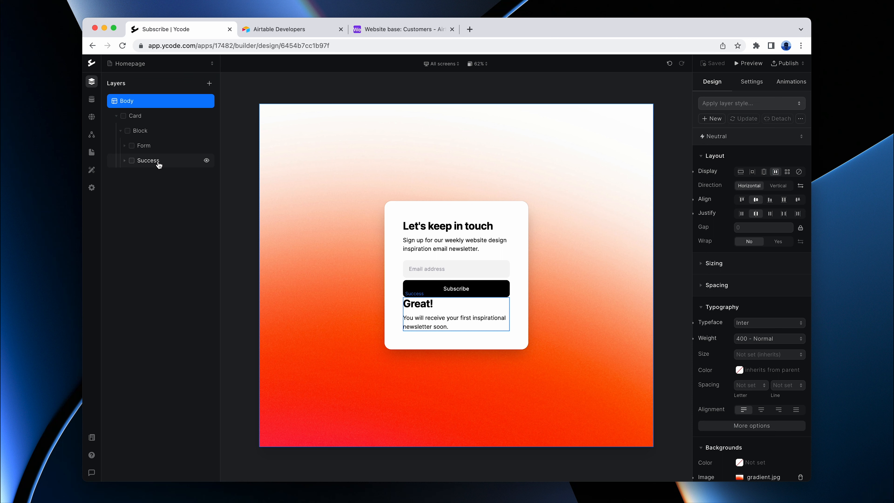
left_click(206, 161)
Step: Set the ID of the Form layer to form
left_click(145, 146)
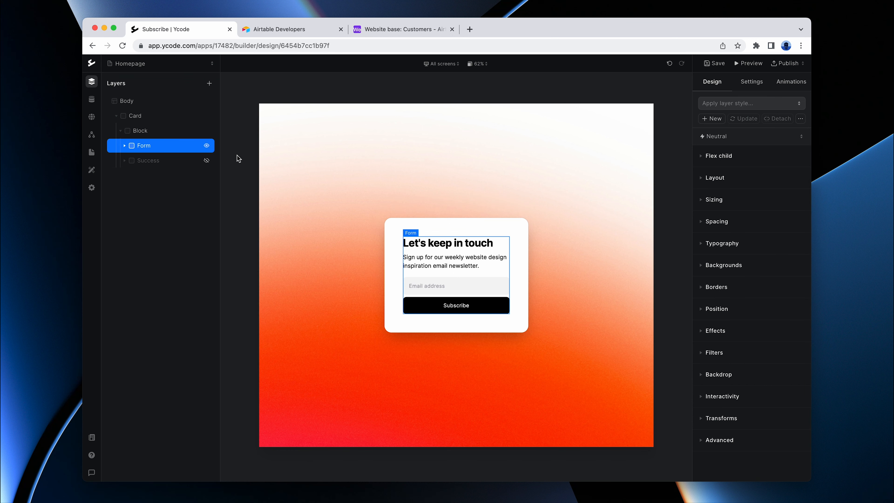
left_click(760, 86)
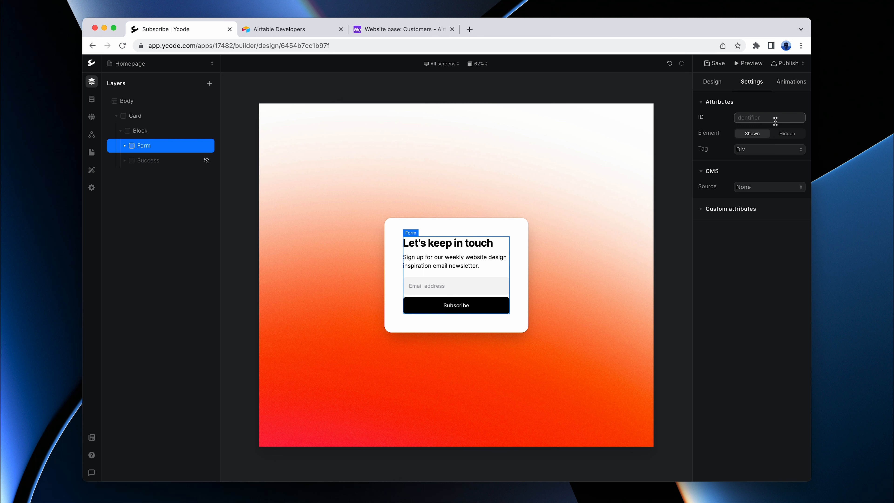
type("form")
Step: Set the ID of the Success layer to success
left_click(144, 161)
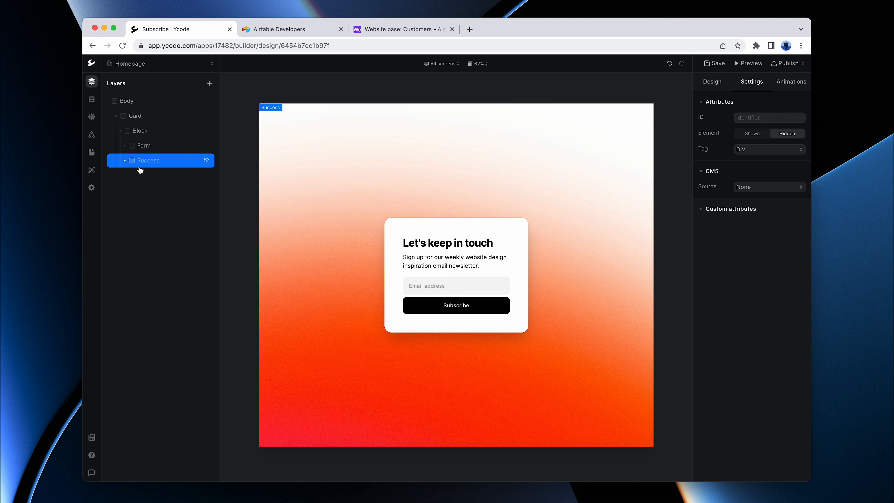
left_click(778, 118)
type("success")
left_click(761, 275)
Step: Add a Hide elements event for the form element as step 2 of the Submit form workflow
left_click(92, 134)
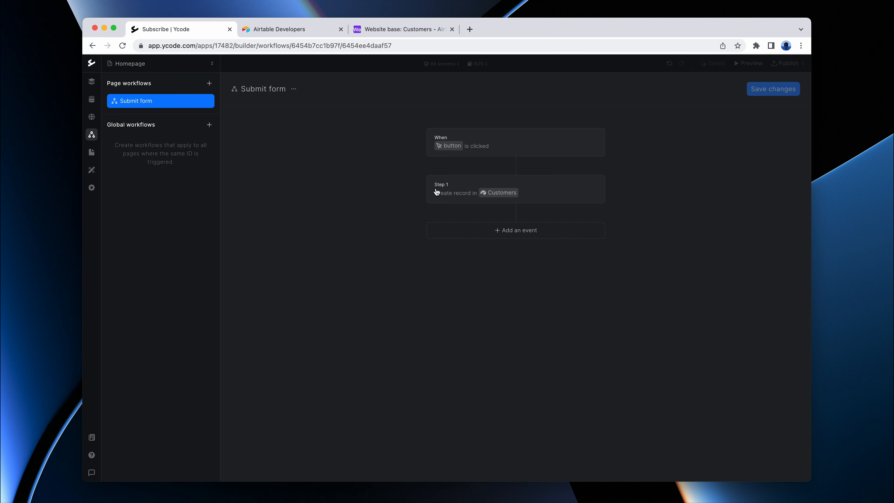
left_click(503, 235)
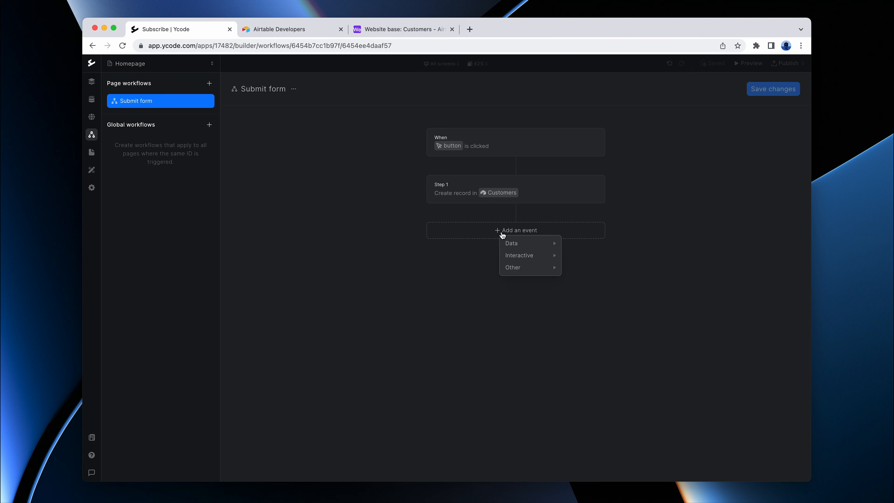
mouse_move(523, 260)
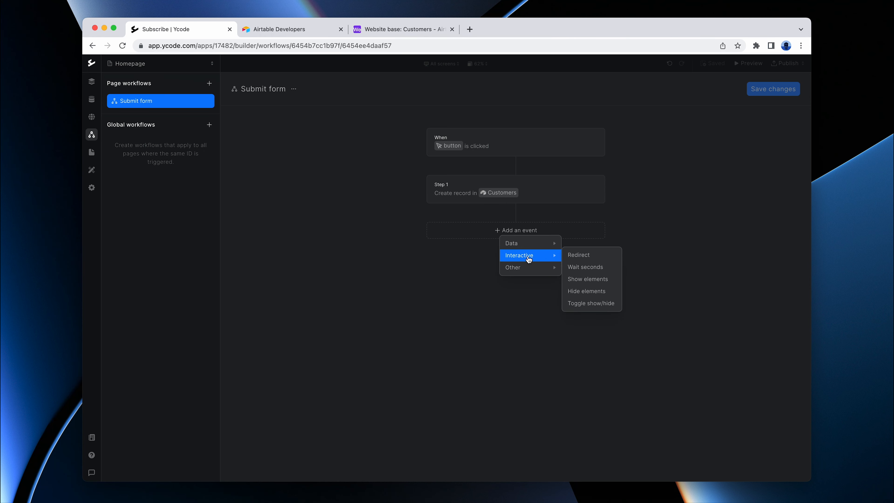
left_click(585, 291)
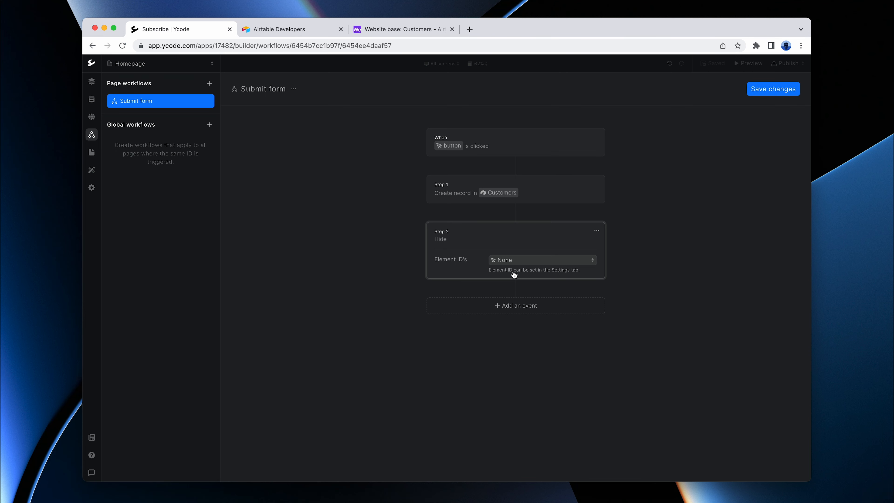
left_click(509, 260)
left_click(500, 276)
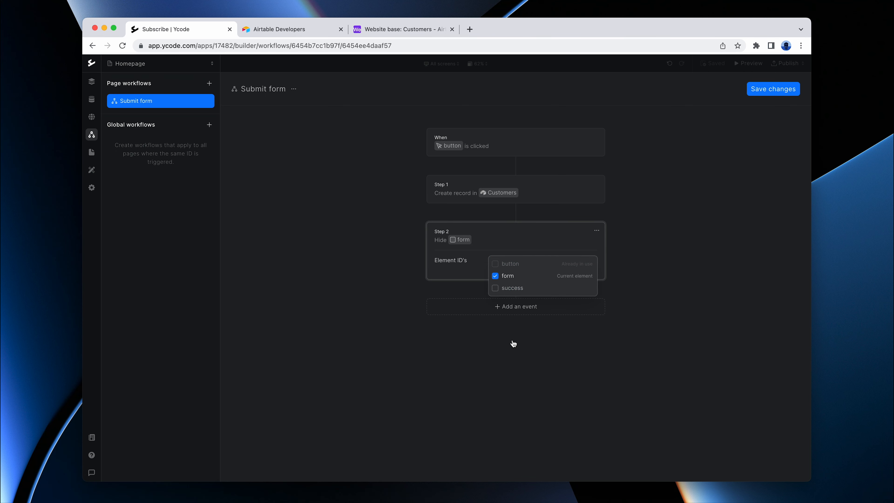
left_click(513, 343)
Step: Add a Show elements event for the success element as step 3 of the workflow and save the changes
left_click(494, 313)
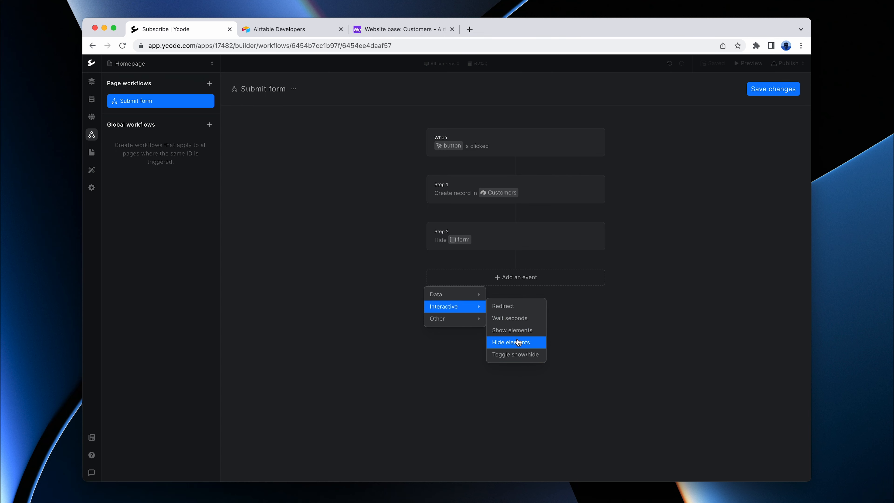
left_click(513, 331)
left_click(505, 309)
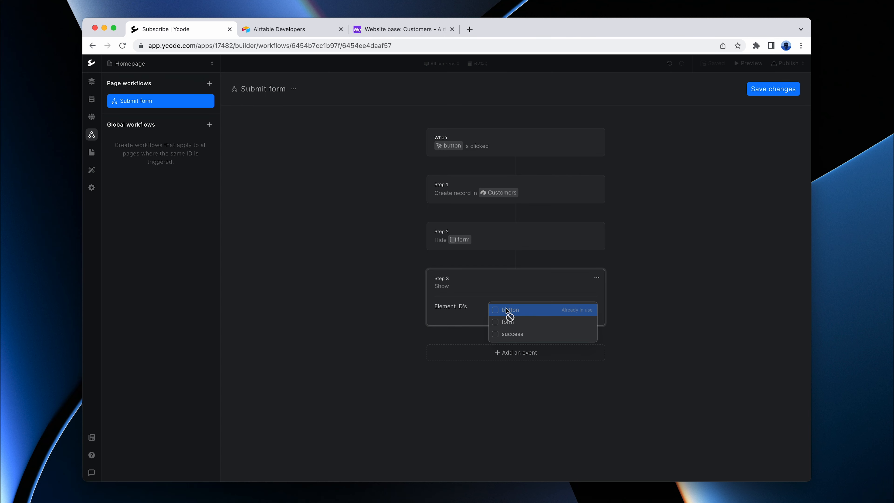
left_click(511, 335)
left_click(681, 372)
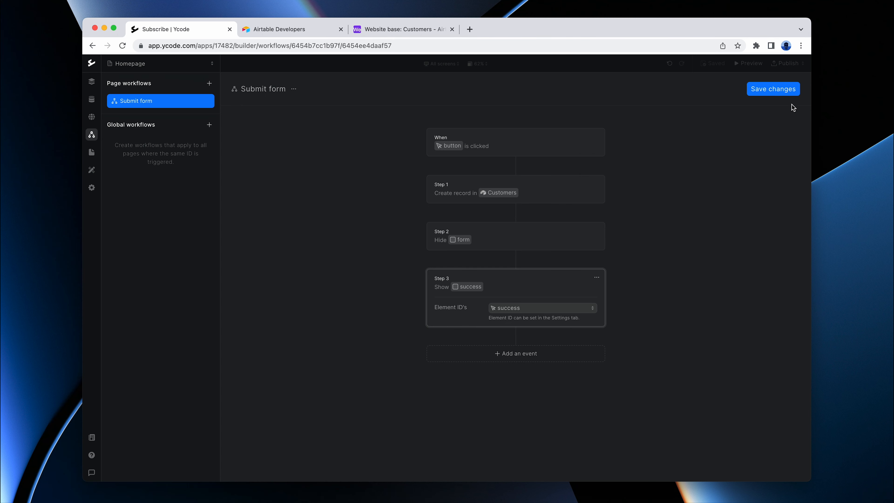
left_click(777, 93)
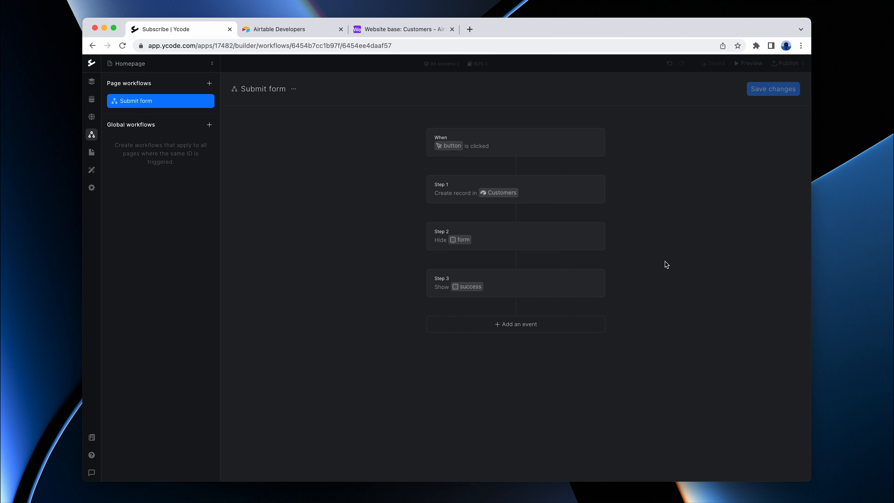
Step: Return to the page design, publish the website and open the live site
left_click(94, 86)
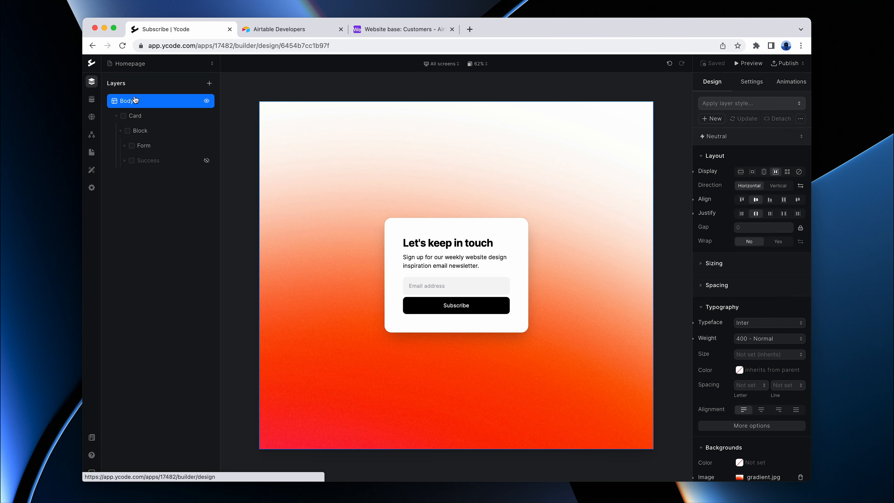
left_click(786, 64)
left_click(742, 122)
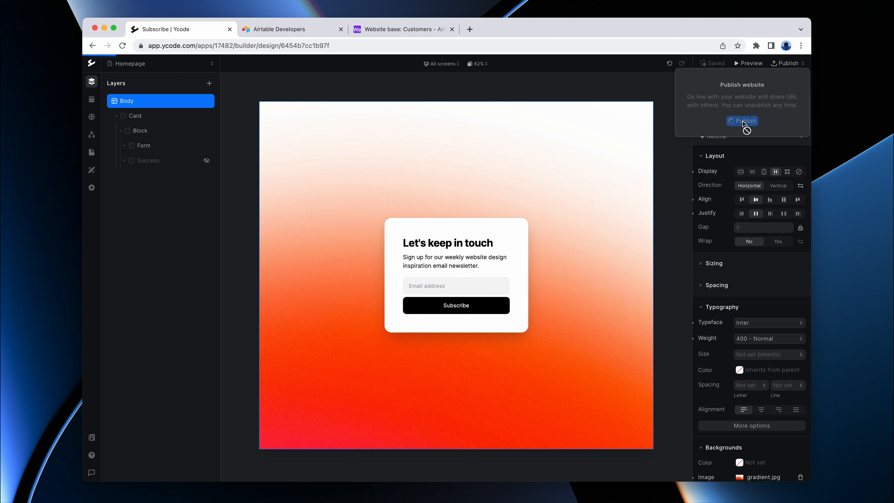
left_click(750, 78)
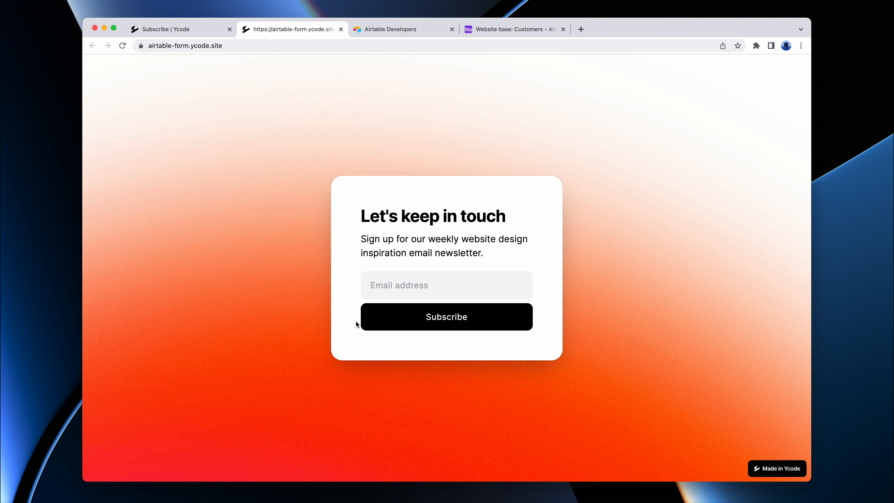
Step: Enter a test email address in the live newsletter form and submit the subscription
left_click(421, 286)
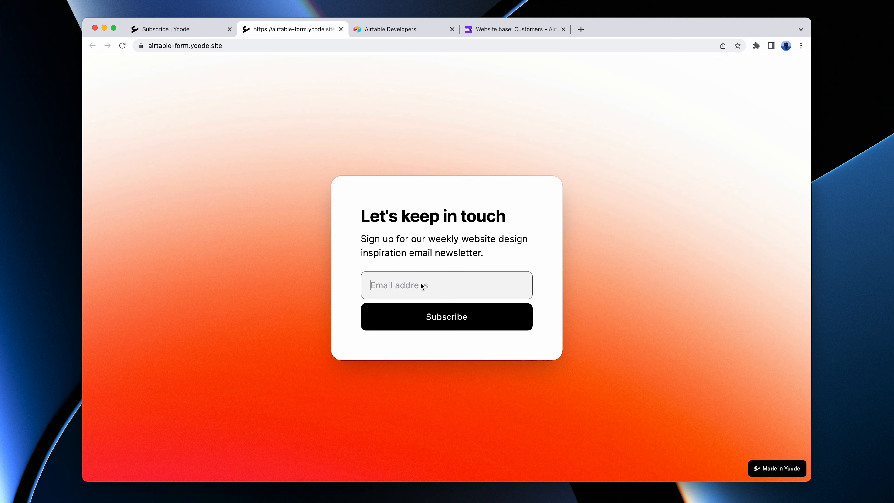
left_click(444, 311)
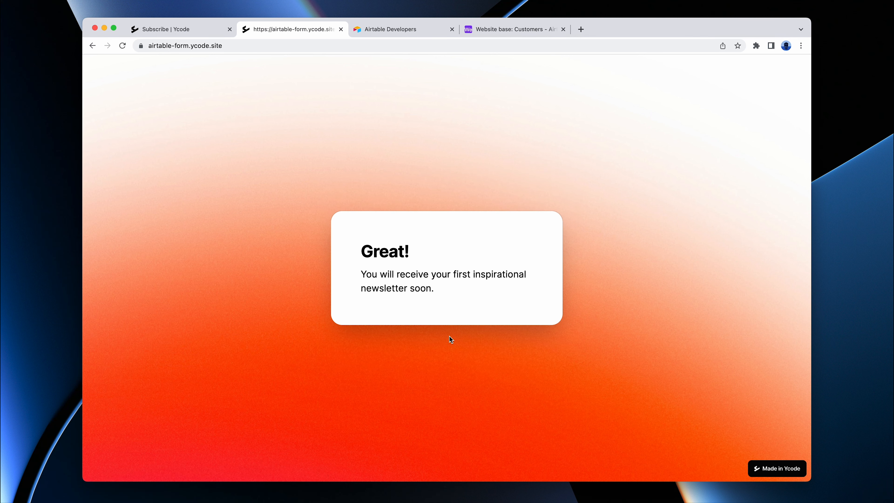
Step: Switch to Airtable to check the Customers table for the submitted email, and view the field types available for a new column
left_click(503, 32)
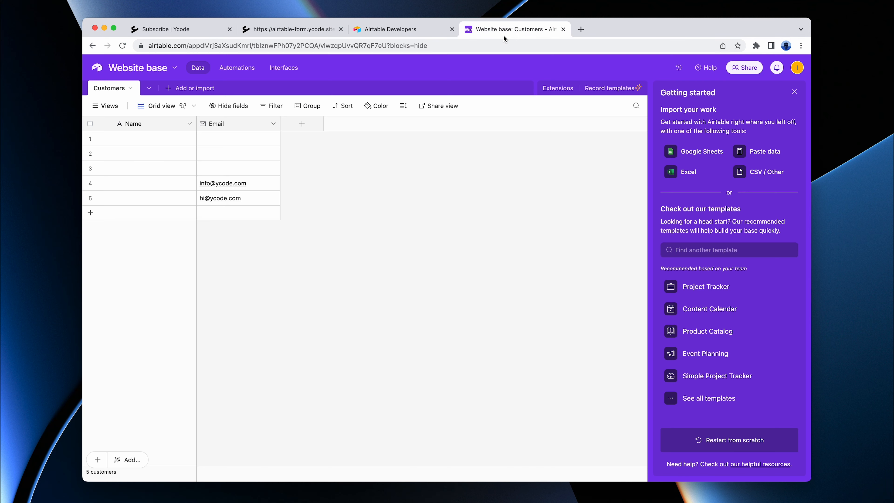
left_click(256, 198)
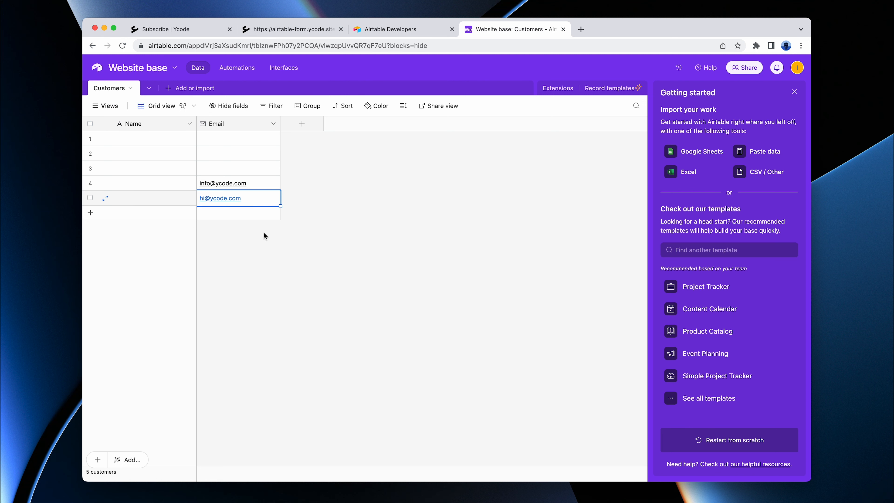
left_click(297, 234)
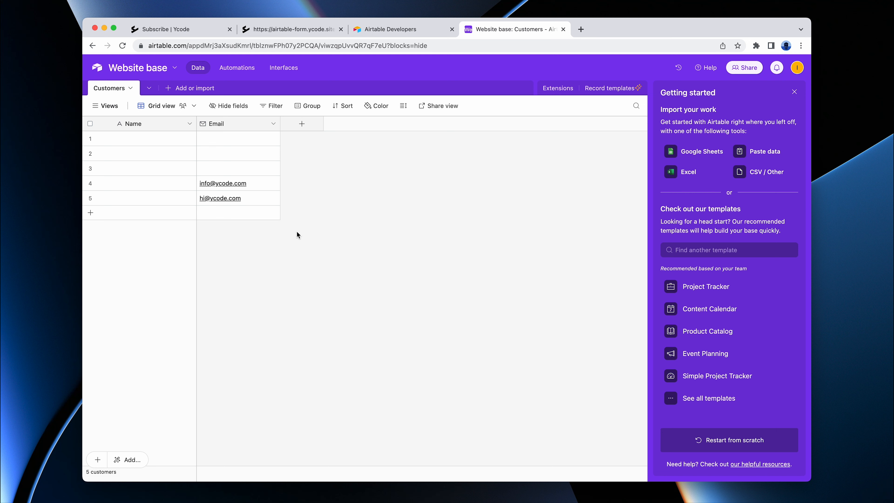
left_click(304, 127)
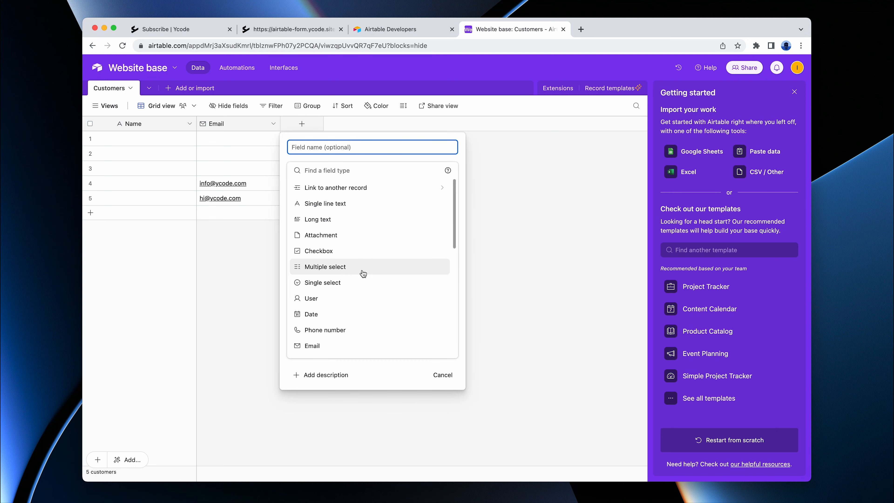
left_click(253, 299)
Step: Back in the Ycode builder, duplicate the form's email Input layer and place the copy above the original
left_click(185, 30)
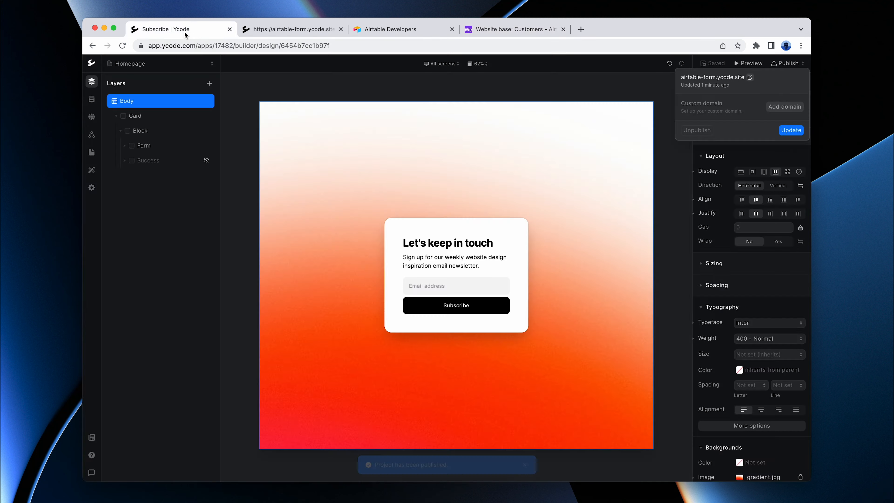
left_click(476, 275)
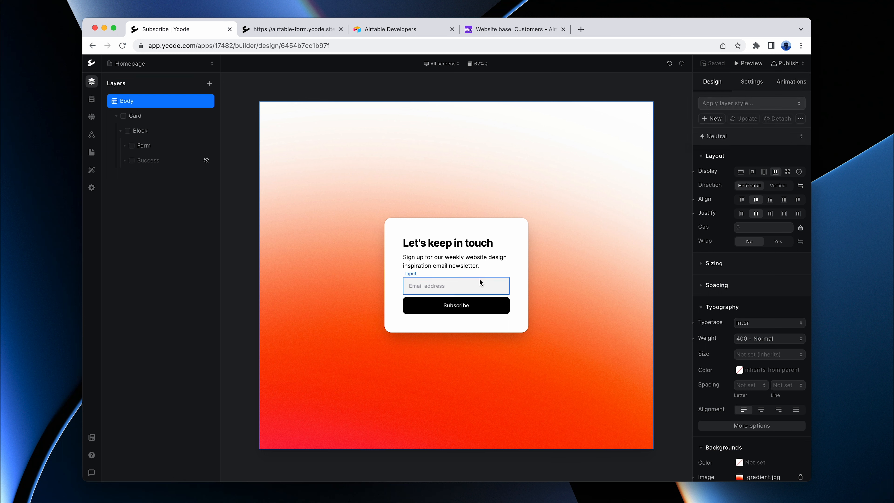
left_click(479, 283)
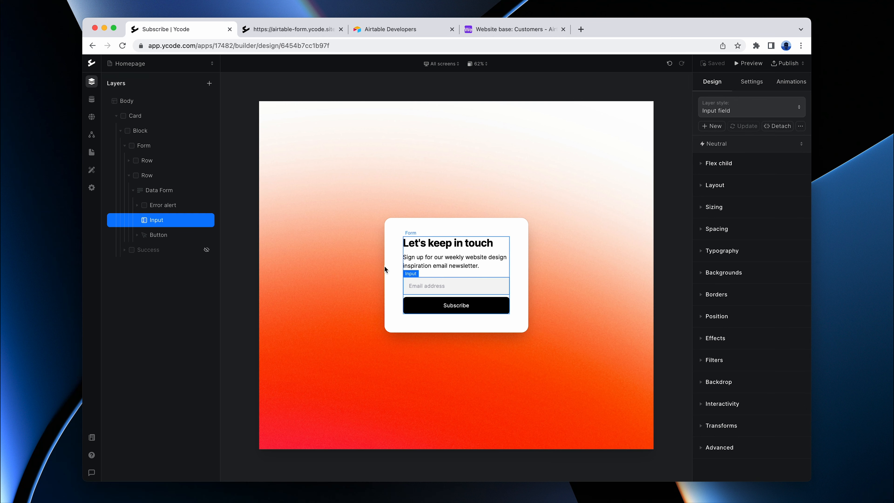
right_click(158, 225)
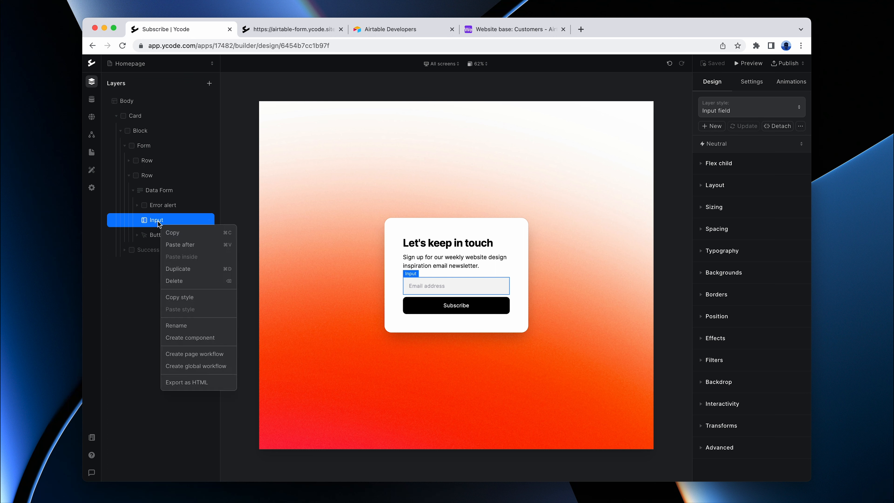
left_click(182, 274)
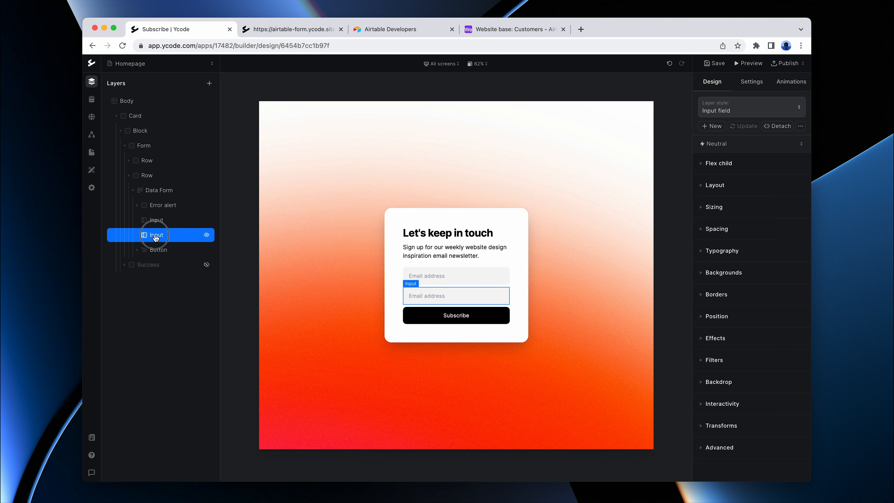
left_click_drag(151, 234, 156, 221)
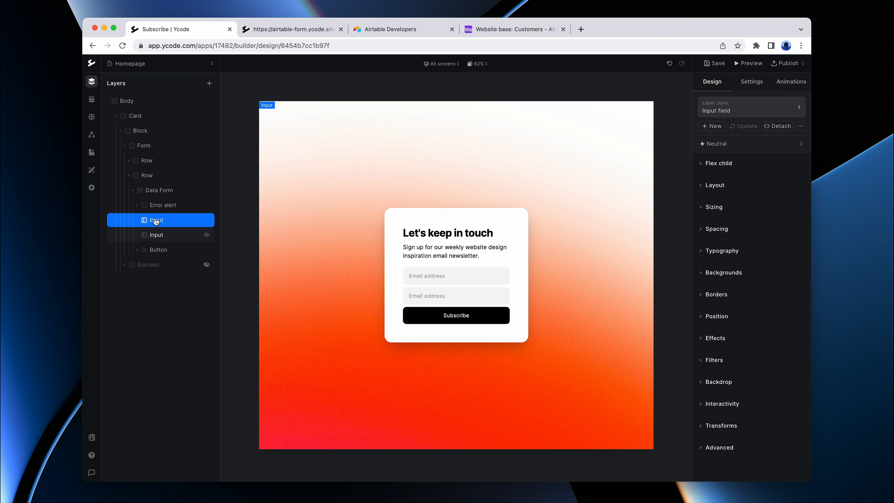
Step: Map the upper input to the Name column, set its placeholder to Name and save the page
left_click(752, 85)
left_click(745, 187)
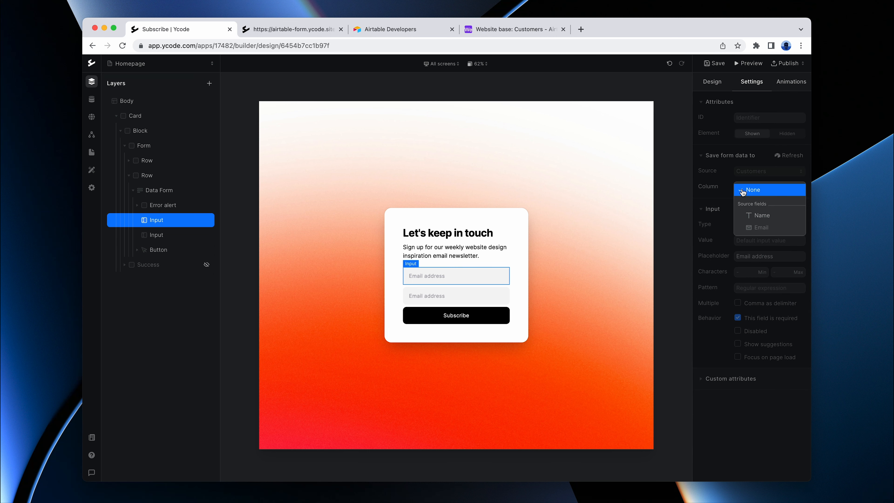
left_click(761, 216)
triple_click(778, 257)
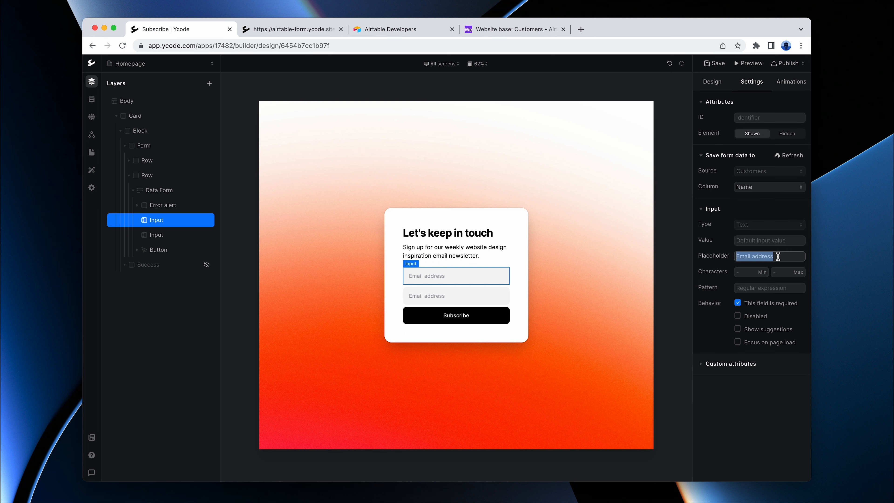
type("Name")
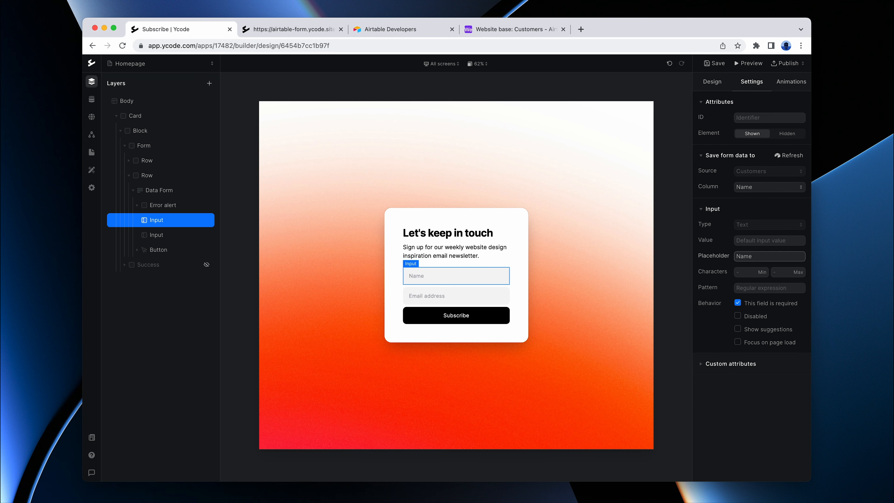
left_click(714, 64)
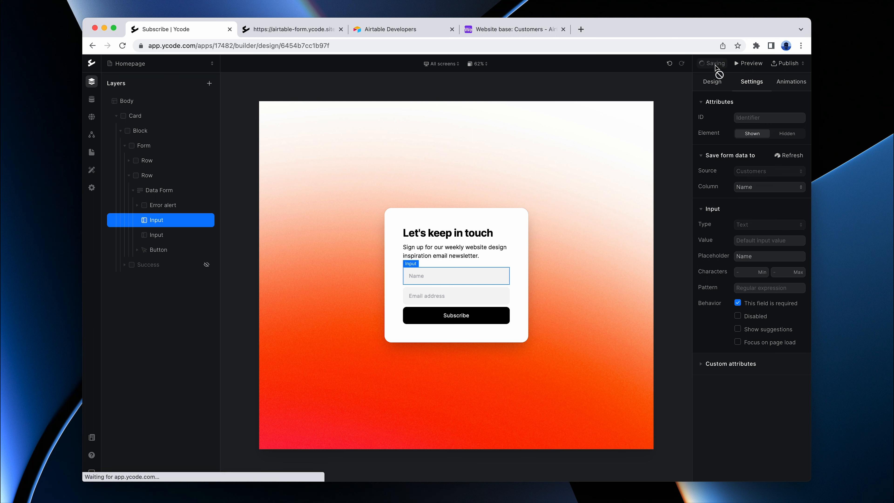
Step: Publish the updated project and reload the live site
left_click(787, 63)
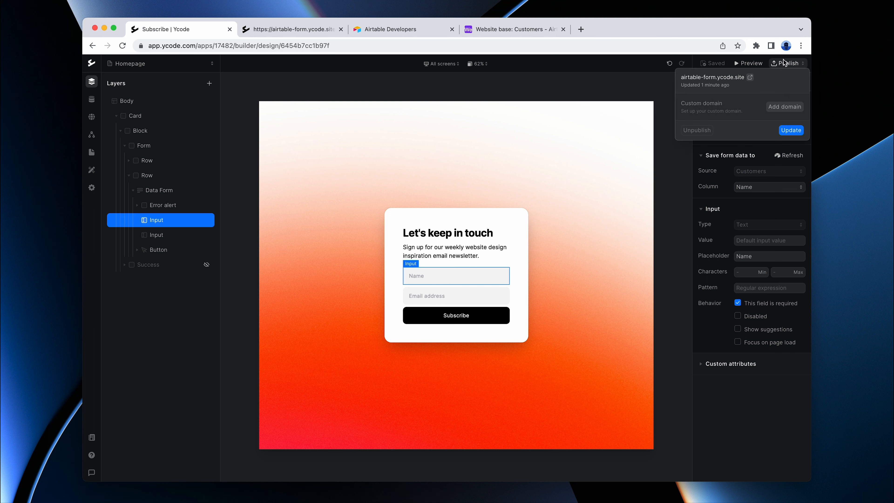
left_click(792, 135)
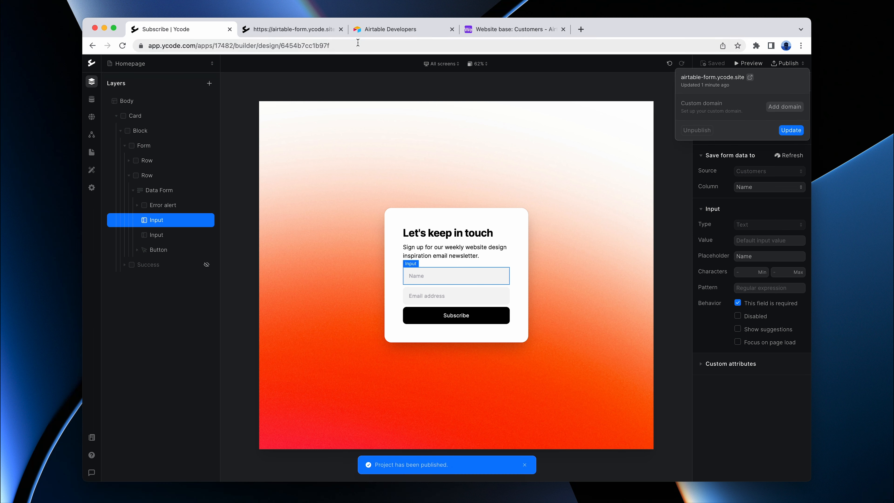
left_click(303, 31)
key("super+r")
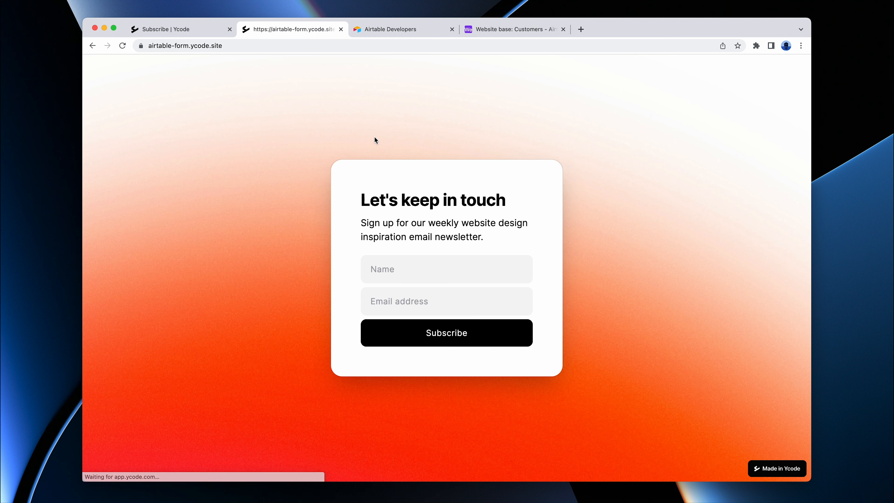
Step: Fill in the subscriber's name and email address in the live form and submit it
left_click(442, 261)
type("Ignas")
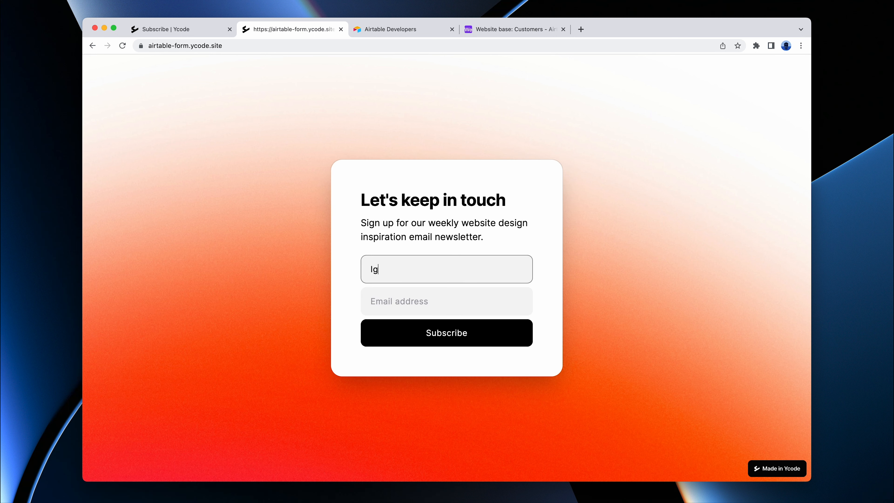
key("Tab")
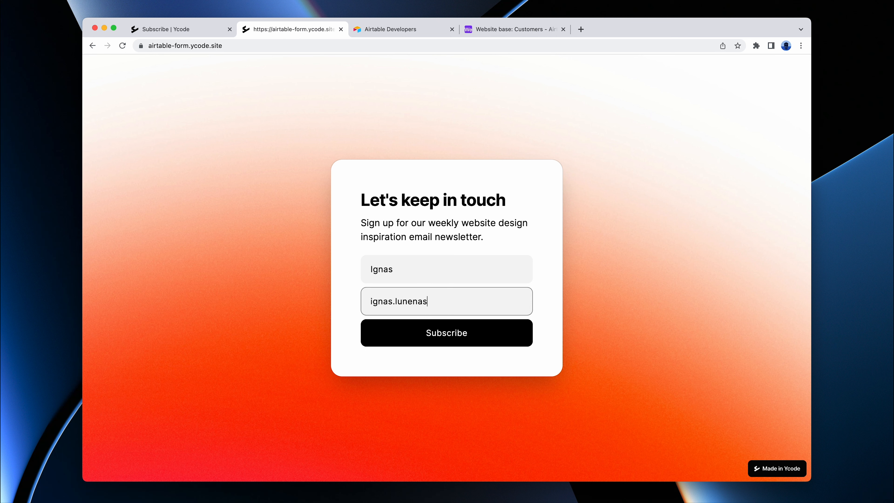
left_click(445, 334)
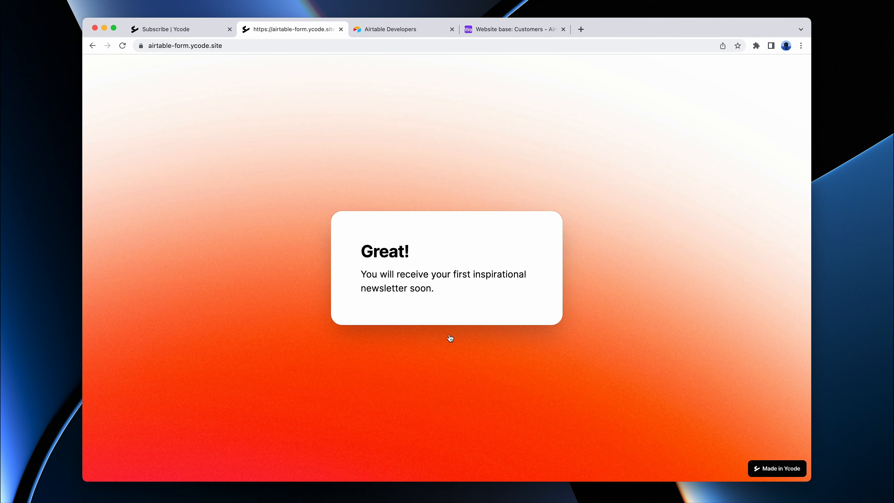
Step: Switch to Airtable and check the newest record's Name and Email in the Customers table
left_click(506, 29)
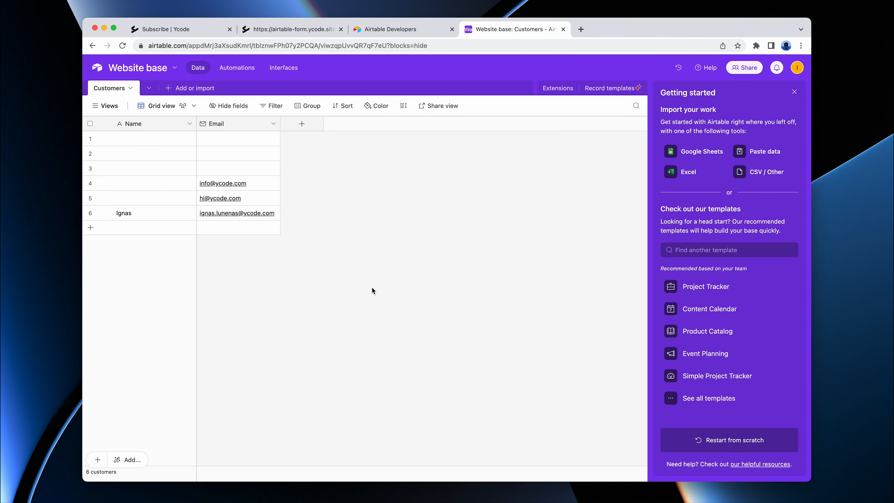
left_click(139, 215)
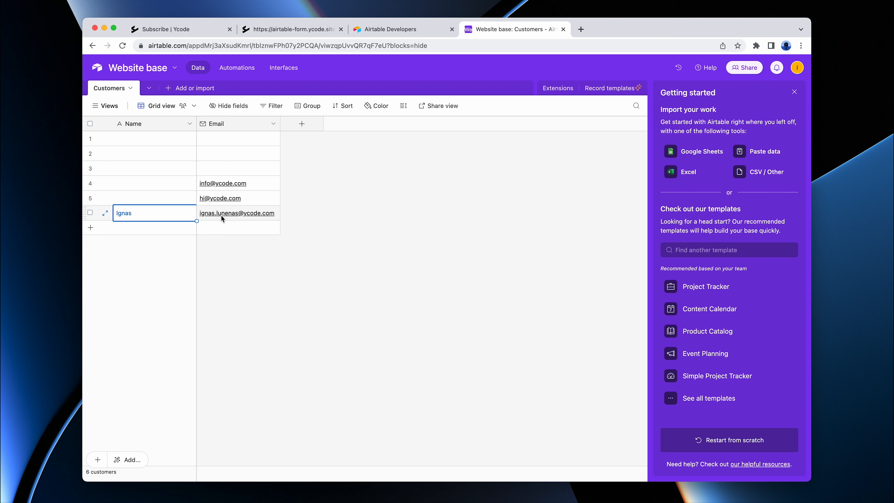